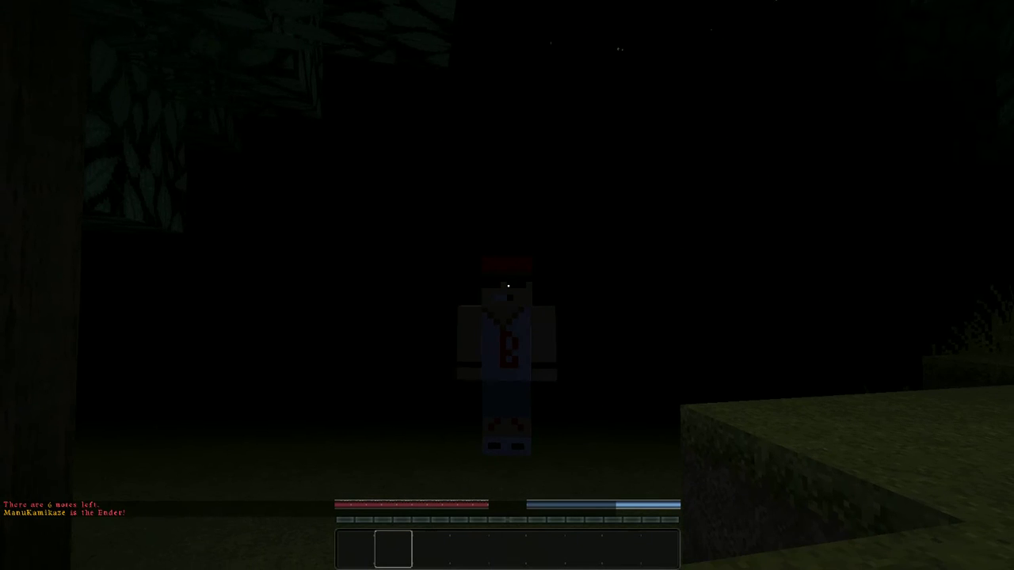
- Switch to first-person view and start walking into the dark forest maze
{"action": "key", "text": "F5"}
{"action": "key", "text": "w"}
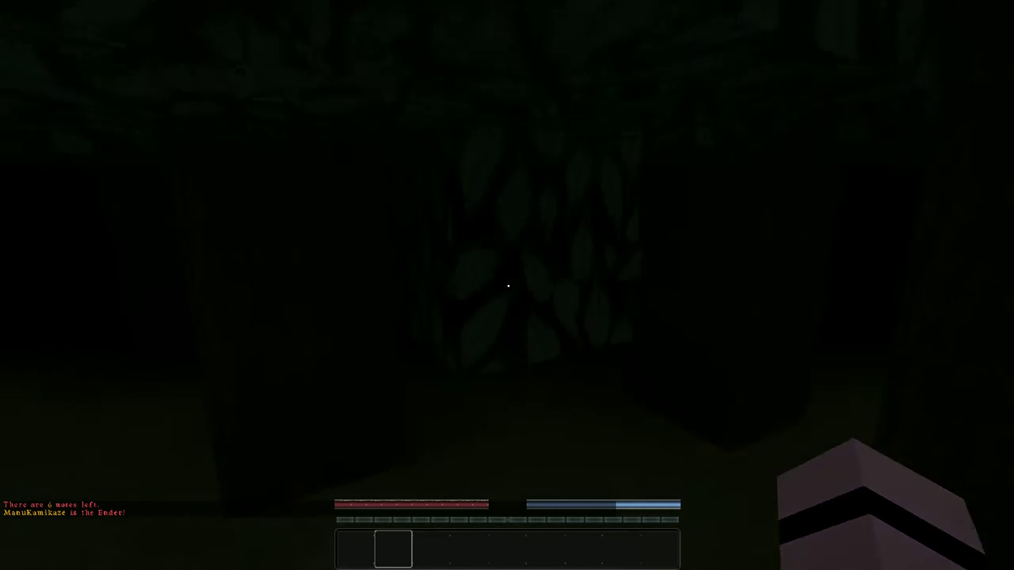
{"action": "key", "text": "w"}
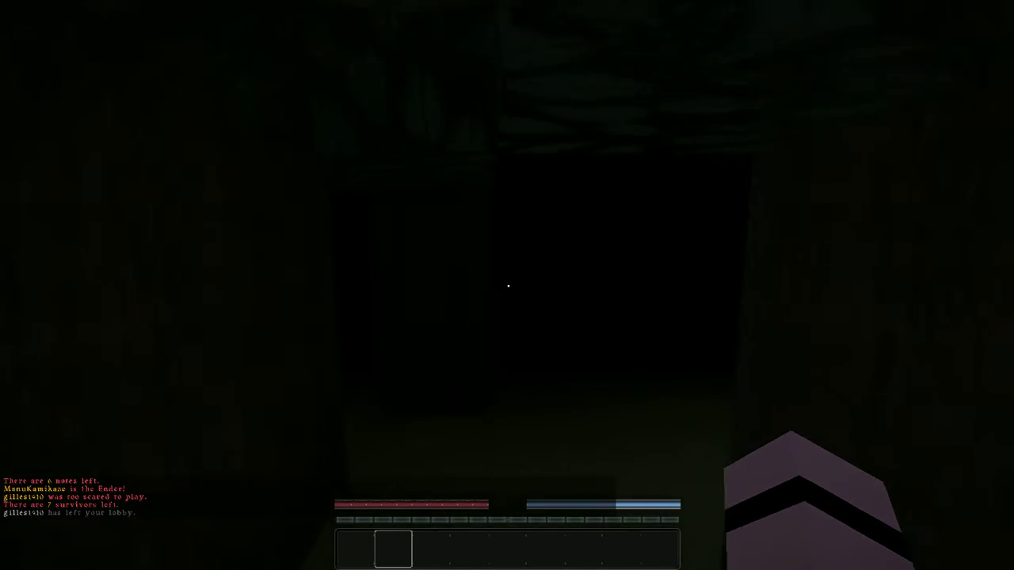
{"action": "key", "text": "w"}
{"action": "key", "text": "w"}
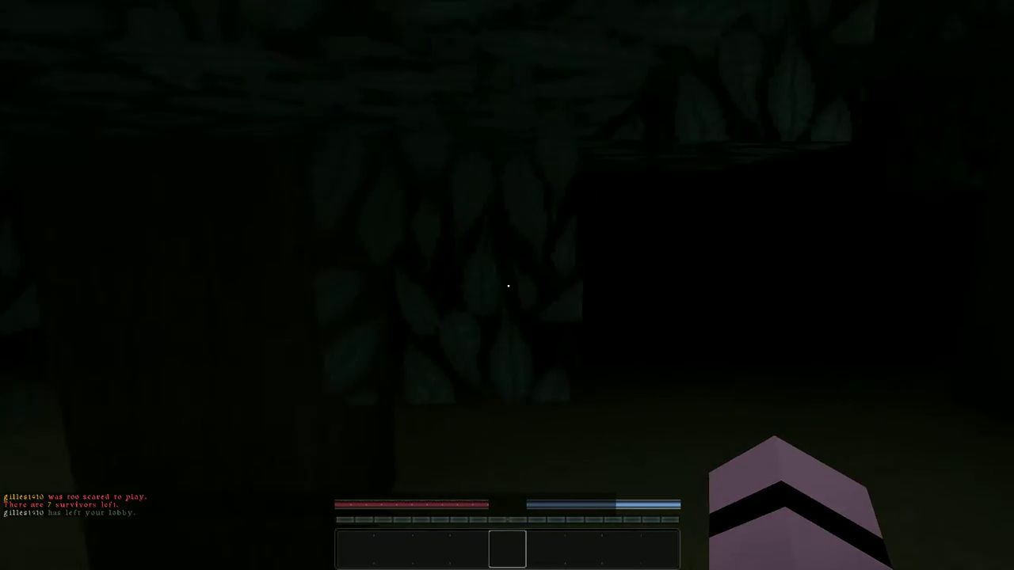
{"action": "scroll", "coordinate": [507, 286], "scroll_direction": "down", "scroll_amount": 1}
{"action": "key", "text": "w"}
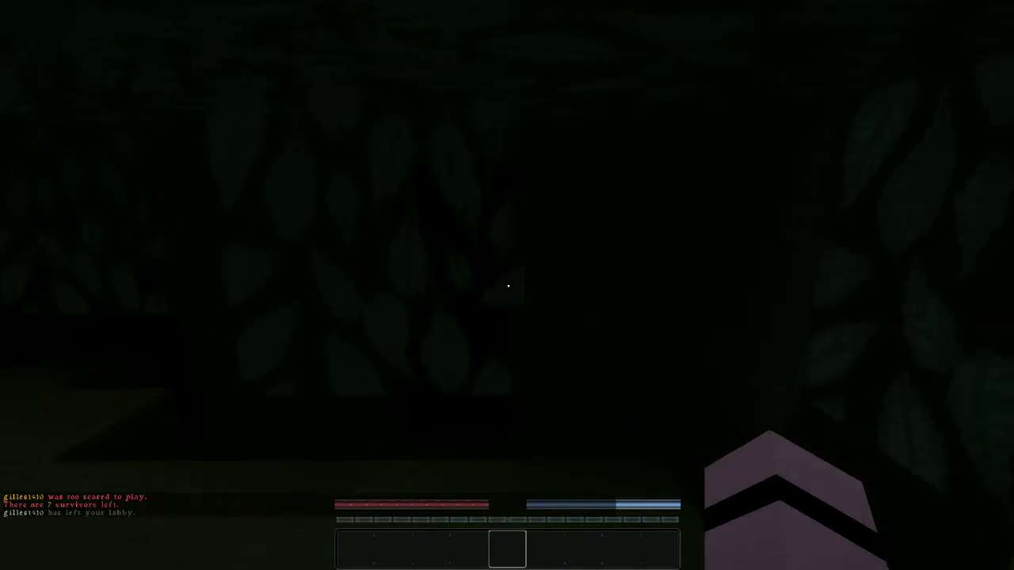
- Walk deeper through dark passages, beside leafy walls and up the grassy blocks
{"action": "key", "text": "w"}
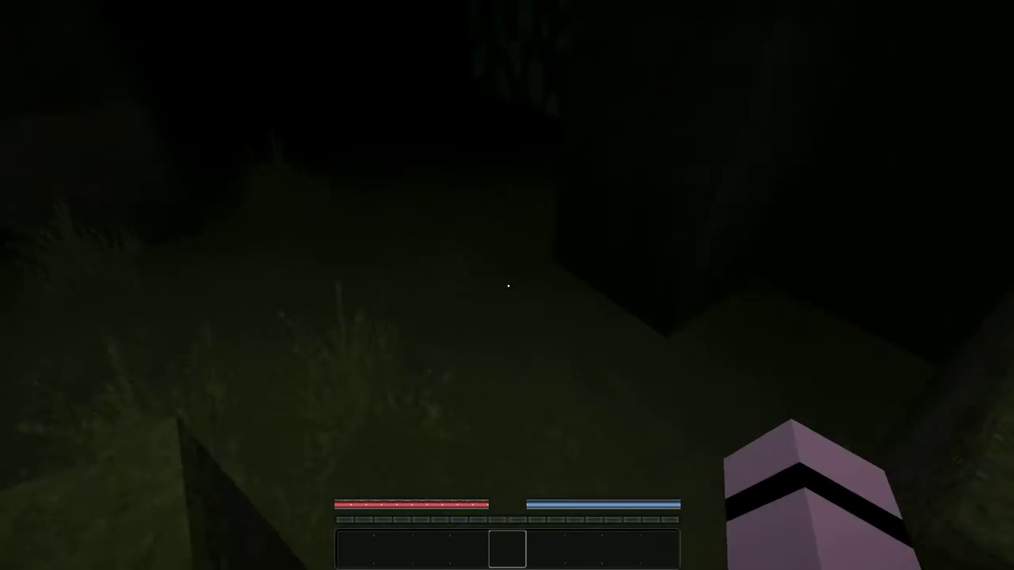
{"action": "key", "text": "w"}
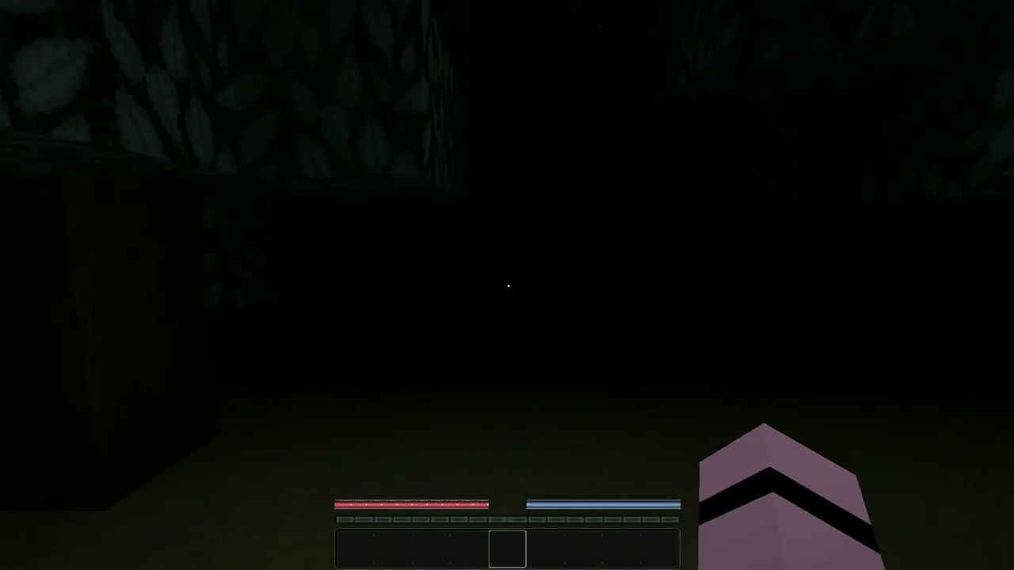
{"action": "key", "text": "w"}
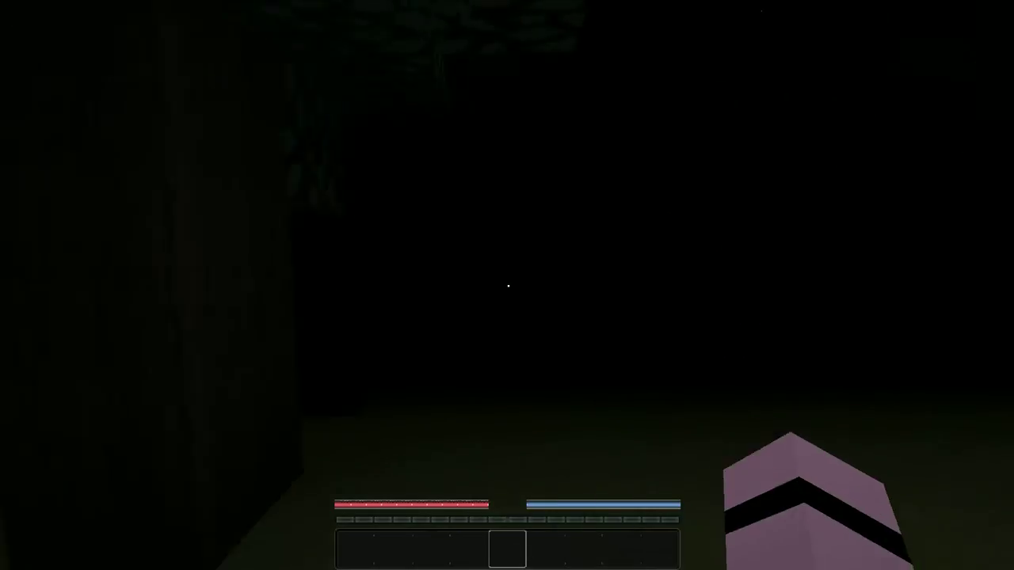
{"action": "key", "text": "w"}
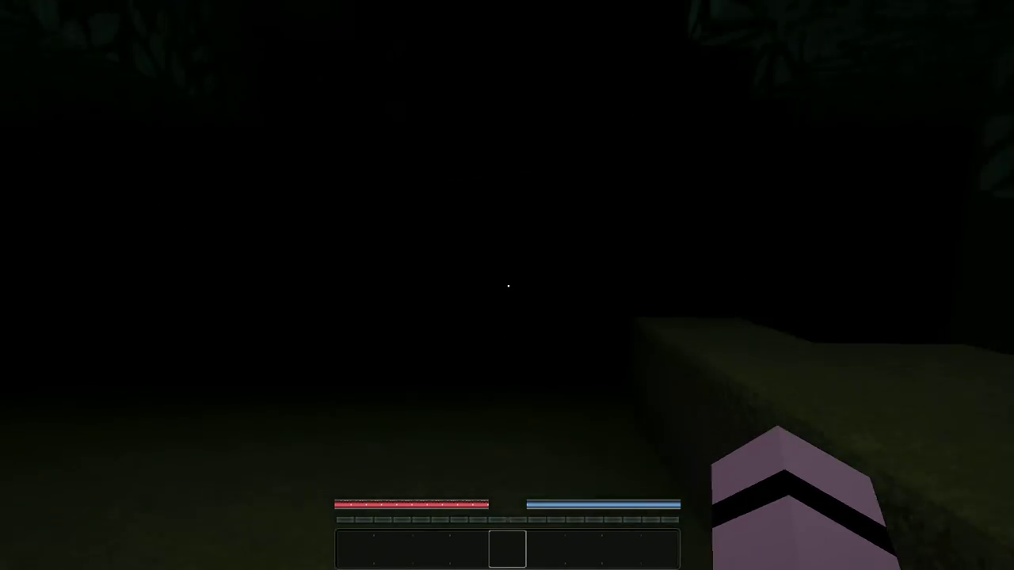
{"action": "key", "text": "w"}
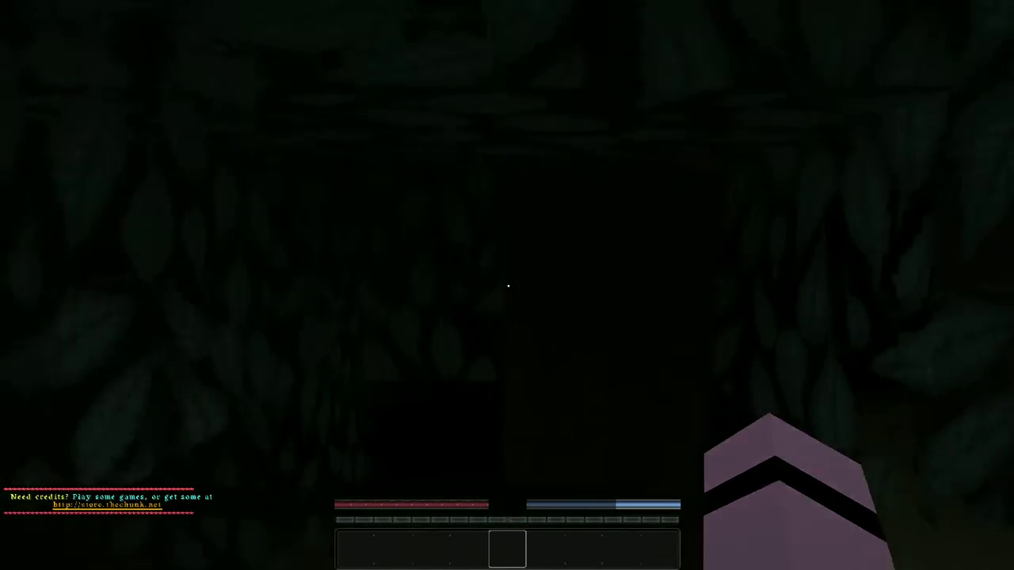
{"action": "key", "text": "w"}
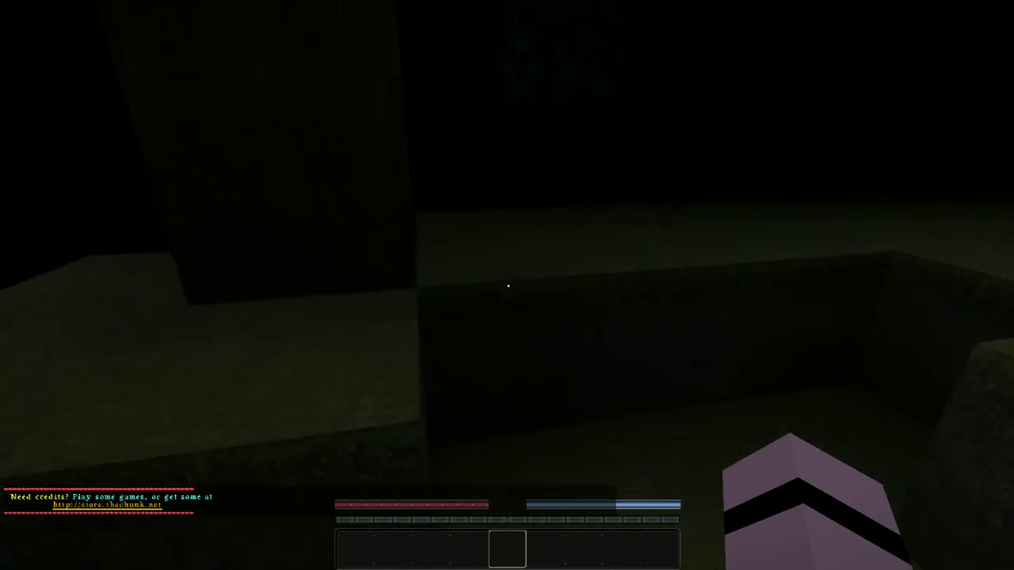
{"action": "key", "text": "w"}
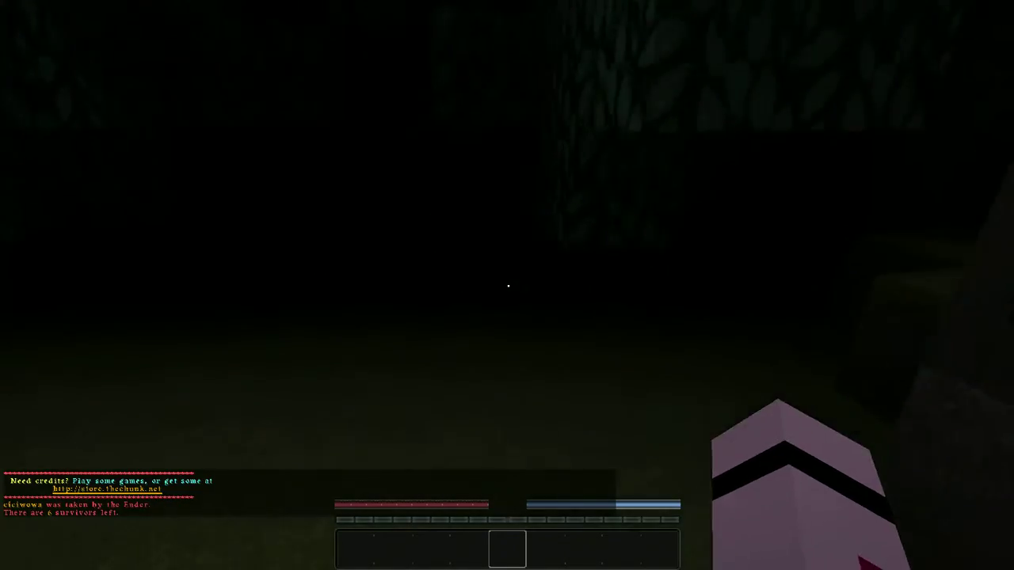
- Follow the leafy wall out into the open grass field and between the trees
{"action": "key", "text": "w"}
{"action": "key", "text": "w"}
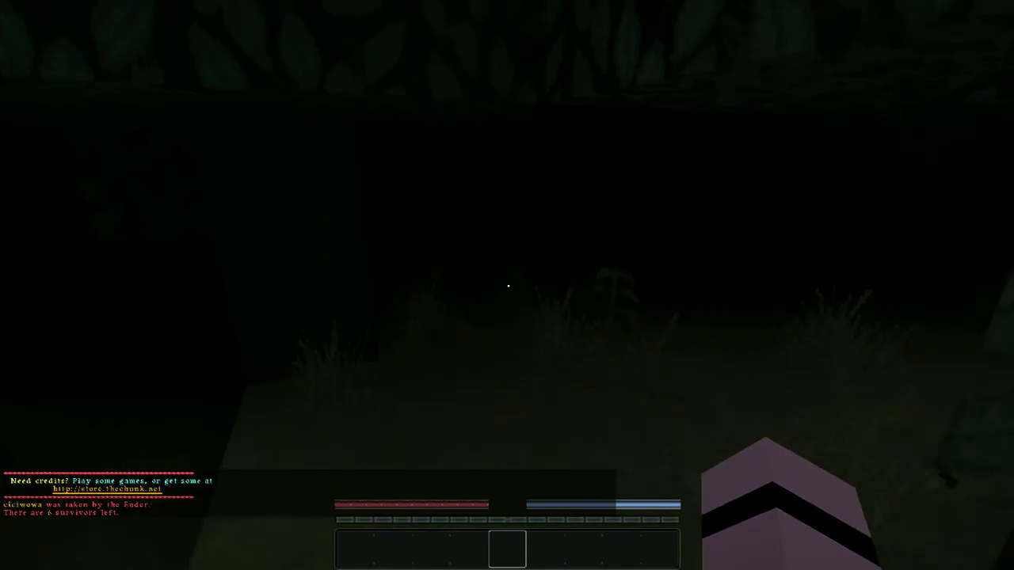
{"action": "key", "text": "w"}
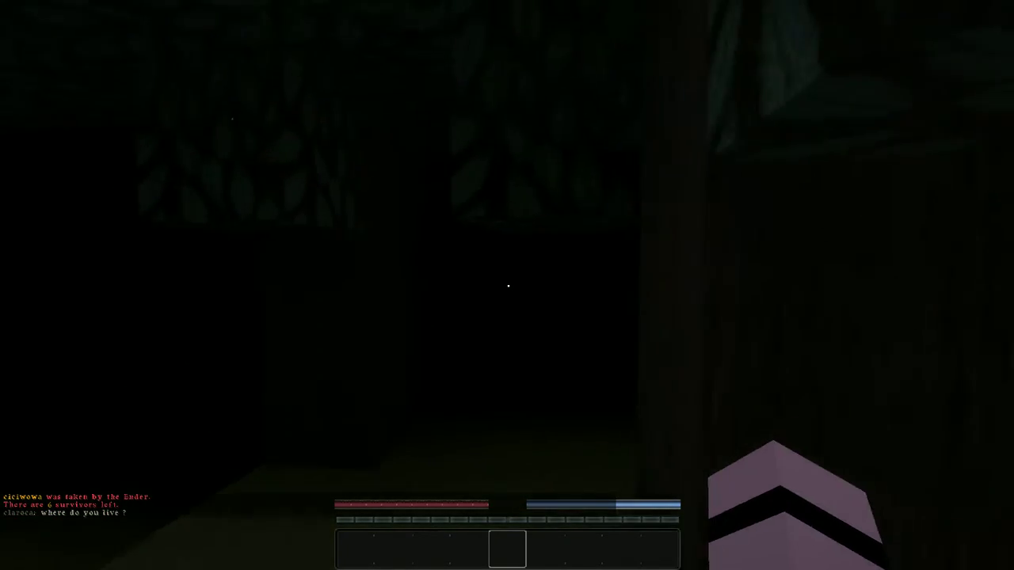
{"action": "key", "text": "w"}
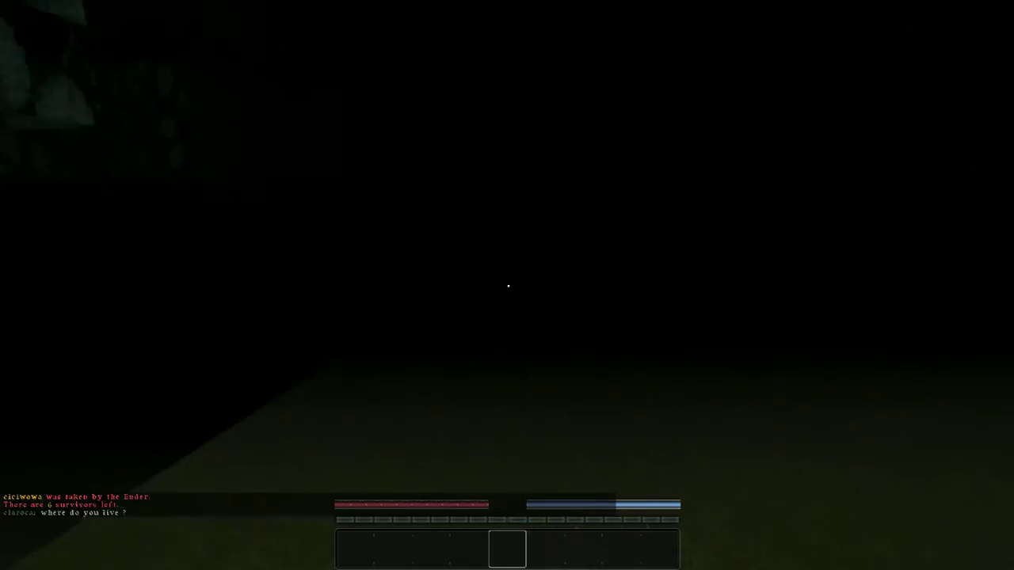
{"action": "key", "text": "w"}
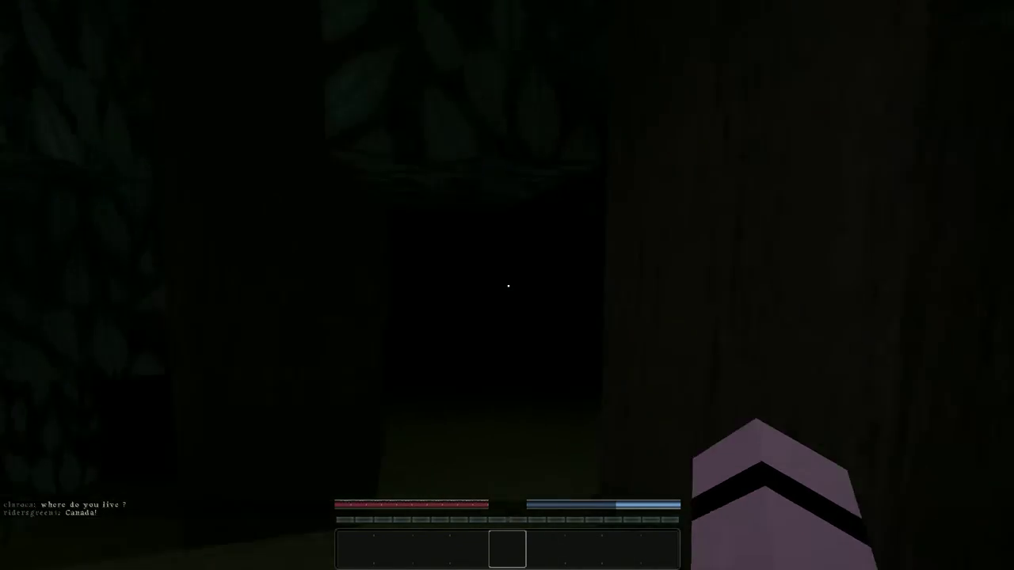
{"action": "key", "text": "w"}
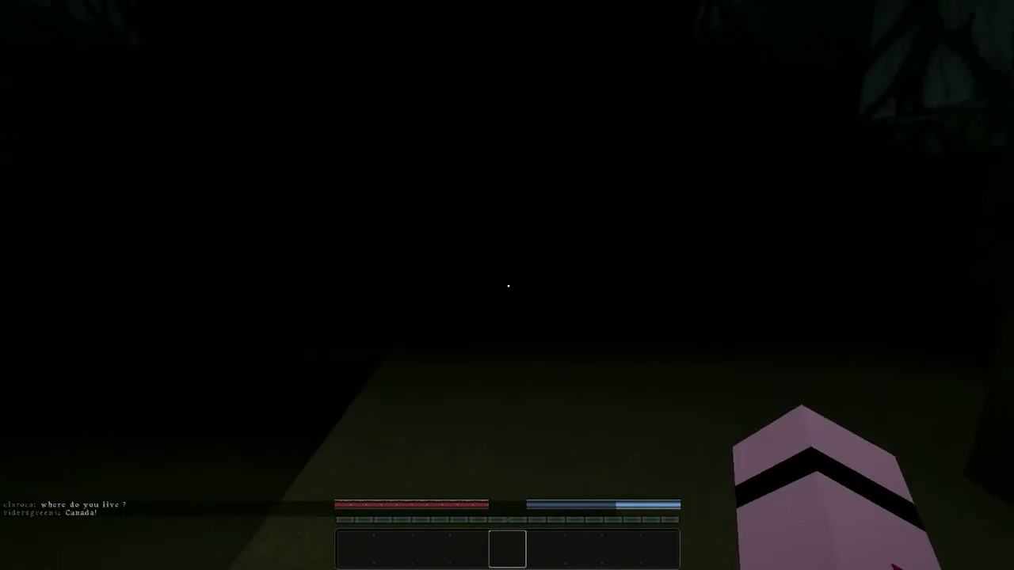
{"action": "key", "text": "w"}
- Cross the dark grassy ground toward the tree trunks, swinging the held item
{"action": "left_click", "coordinate": [507, 285]}
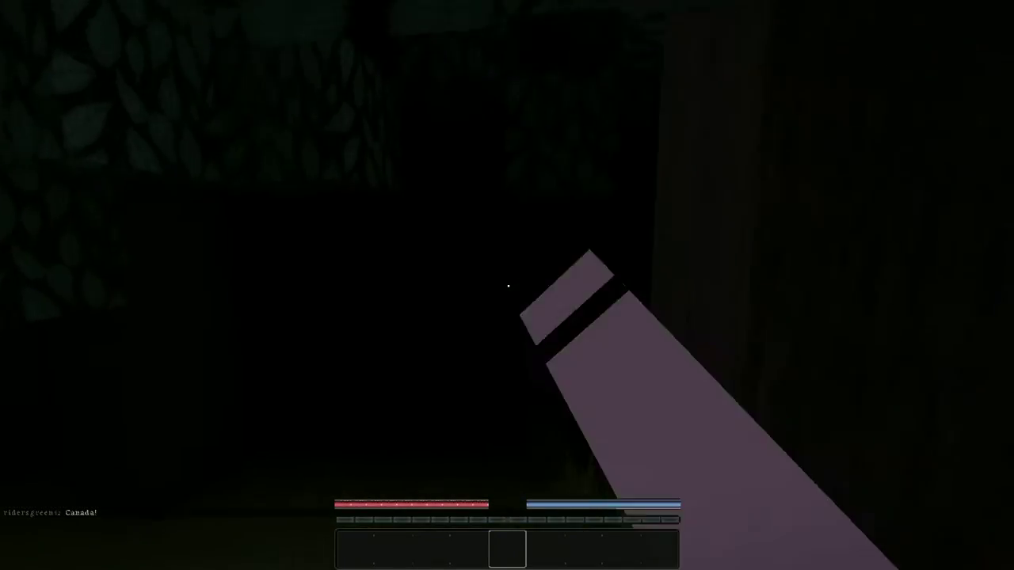
{"action": "key", "text": "w"}
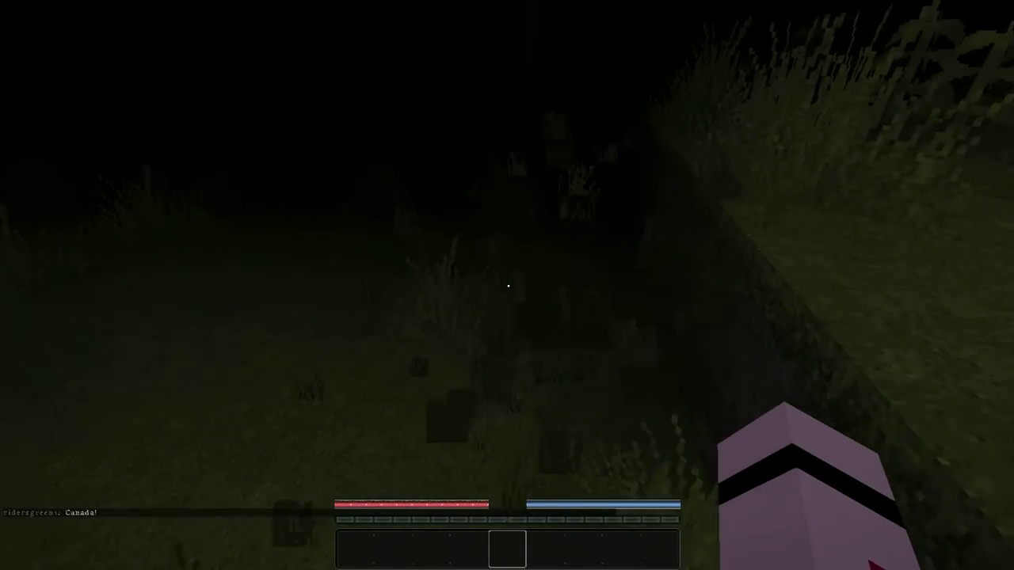
{"action": "key", "text": "w"}
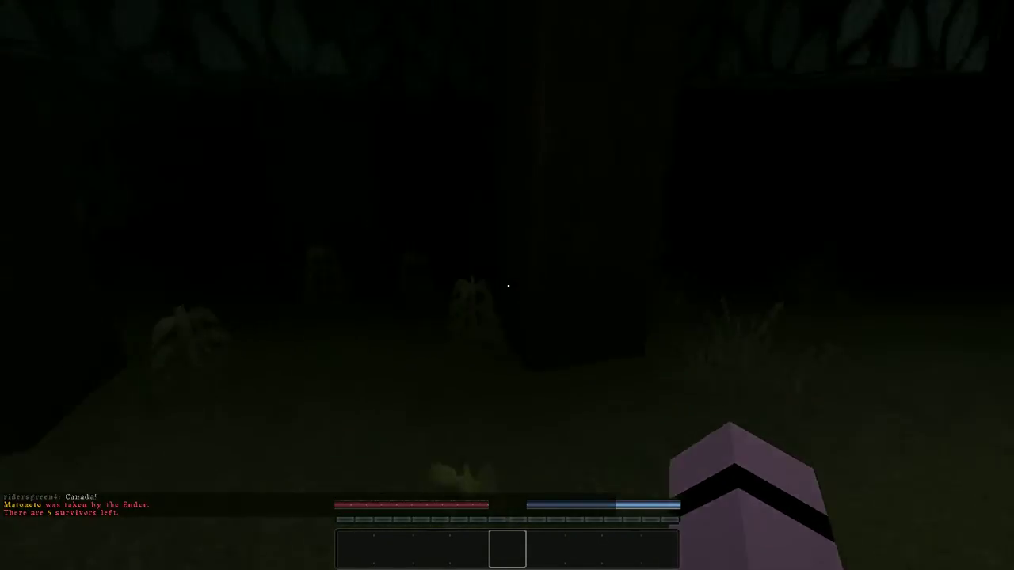
{"action": "key", "text": "w"}
{"action": "key", "text": "w"}
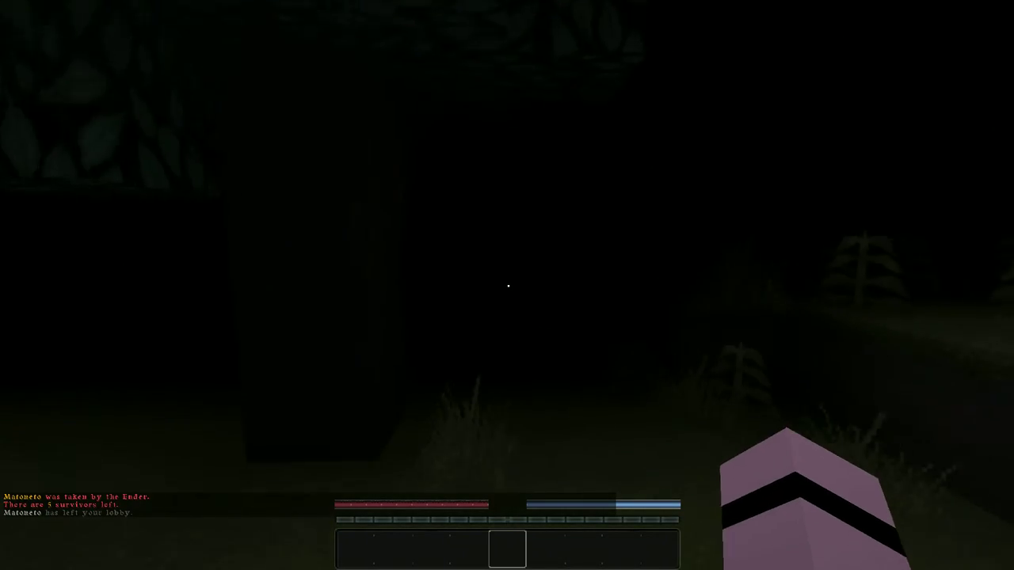
{"action": "key", "text": "w"}
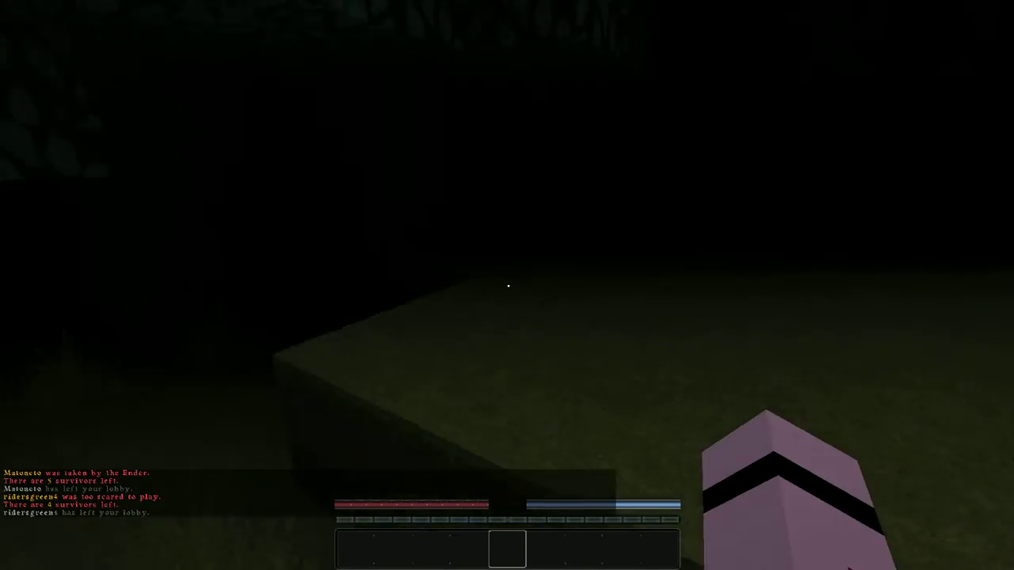
{"action": "key", "text": "w"}
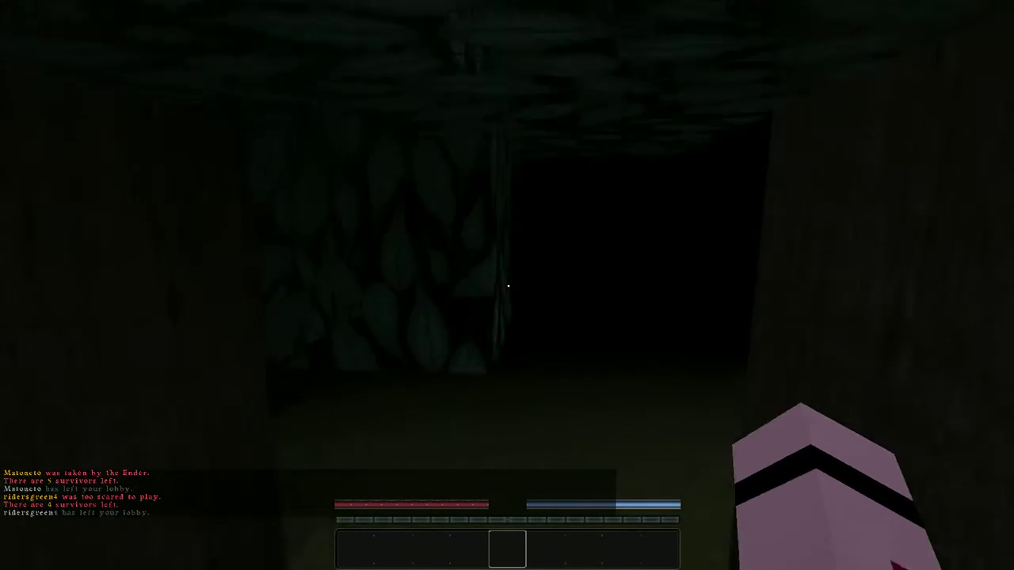
{"action": "key", "text": "w"}
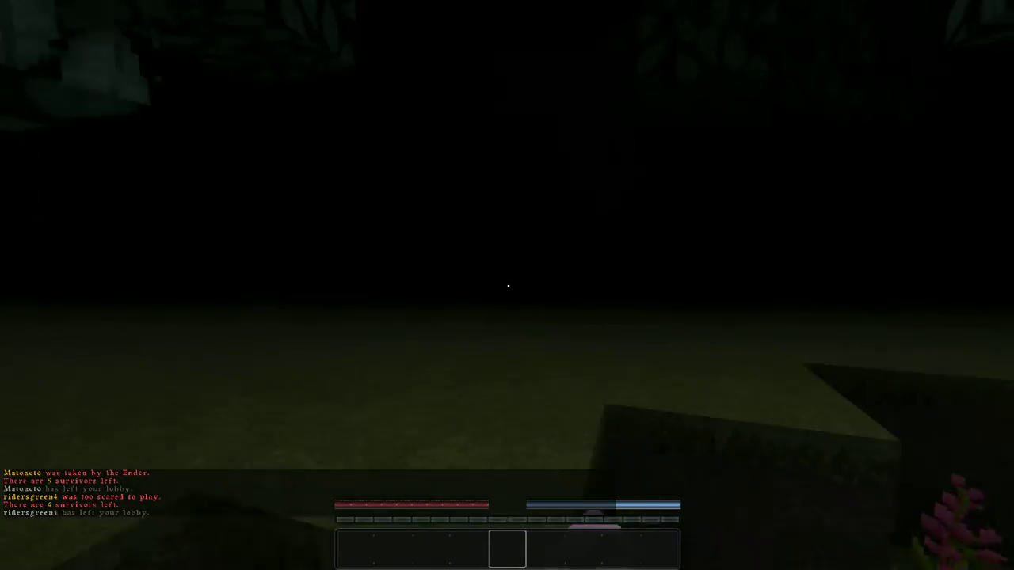
- Push through the dark passage past the tree into the field, swinging the held item
{"action": "left_click", "coordinate": [507, 286]}
{"action": "key", "text": "w"}
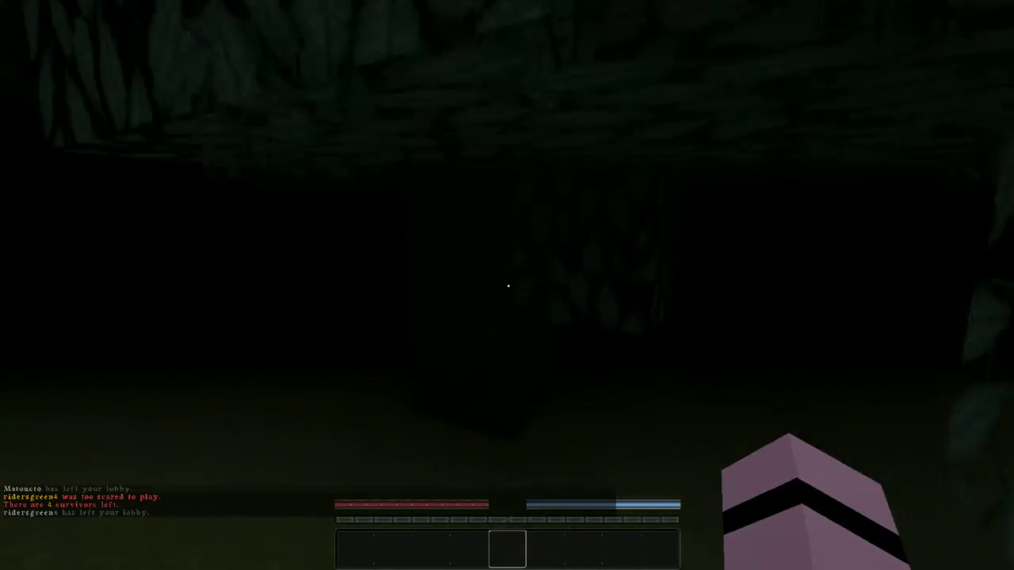
{"action": "key", "text": "w"}
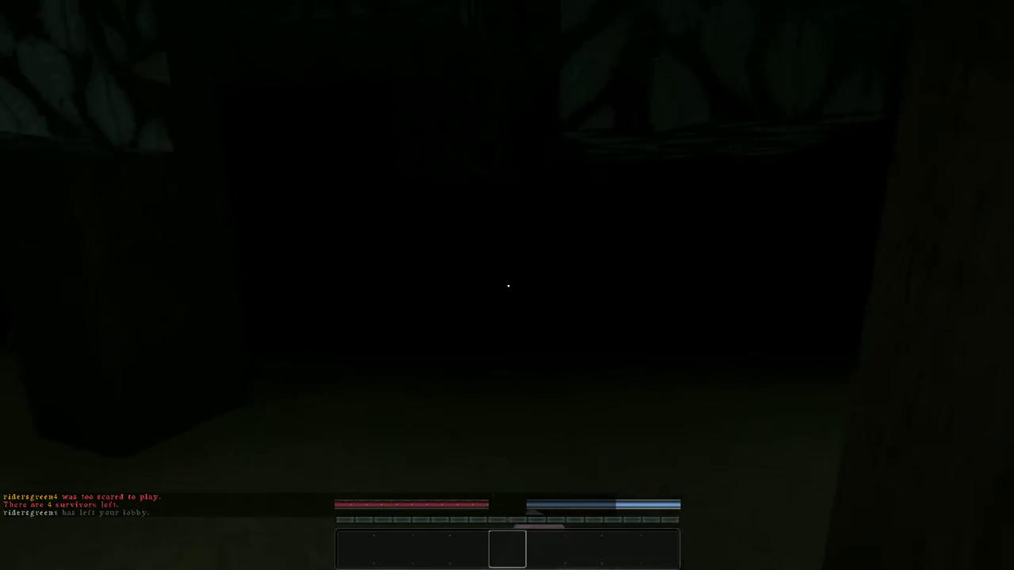
{"action": "key", "text": "w"}
{"action": "left_click", "coordinate": [508, 286]}
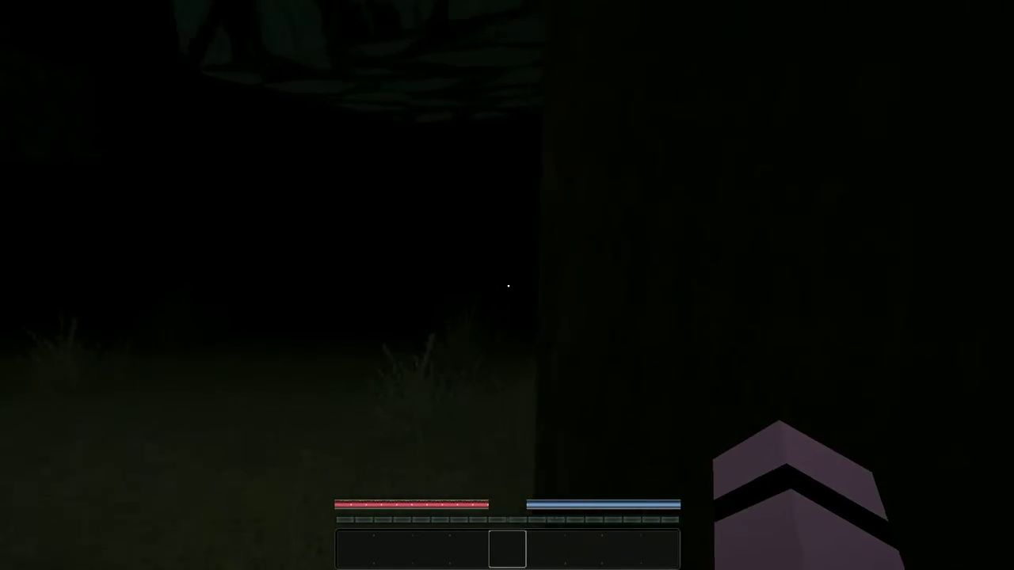
{"action": "key", "text": "w"}
{"action": "left_click", "coordinate": [508, 286]}
{"action": "key", "text": "w"}
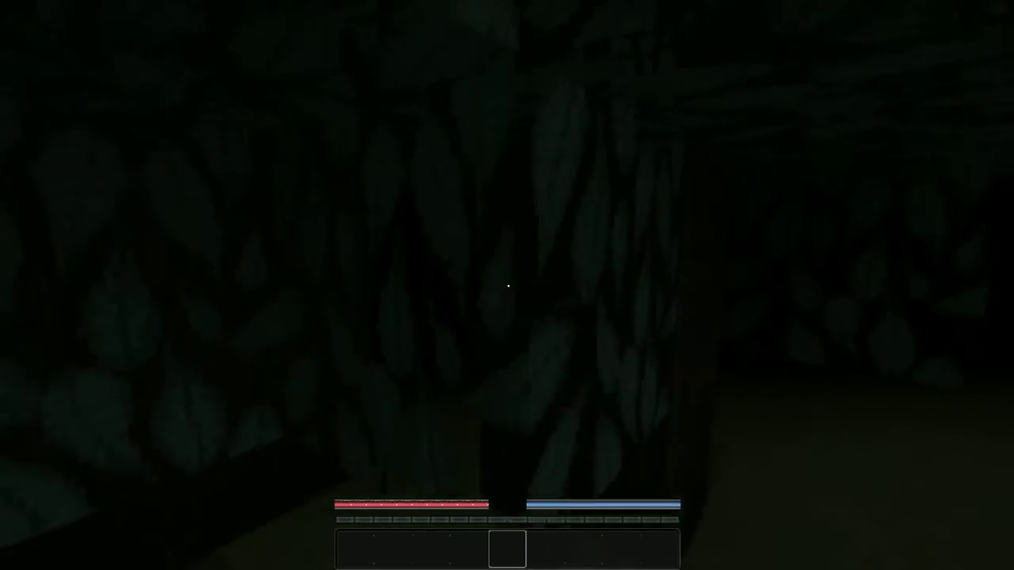
- Search past the tree trunks and leafy wall, then collect the note posted on a tree
{"action": "key", "text": "w"}
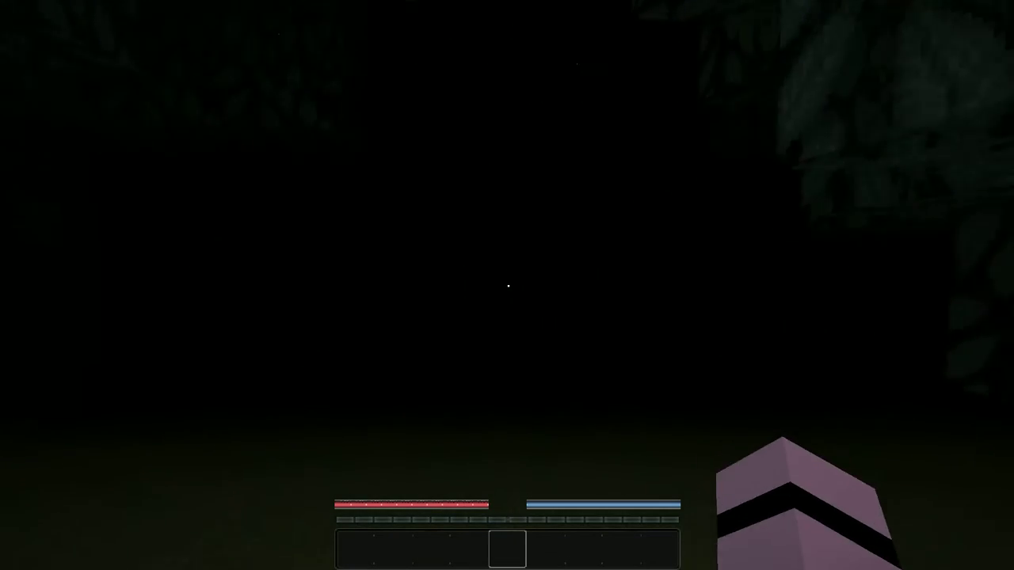
{"action": "key", "text": "w"}
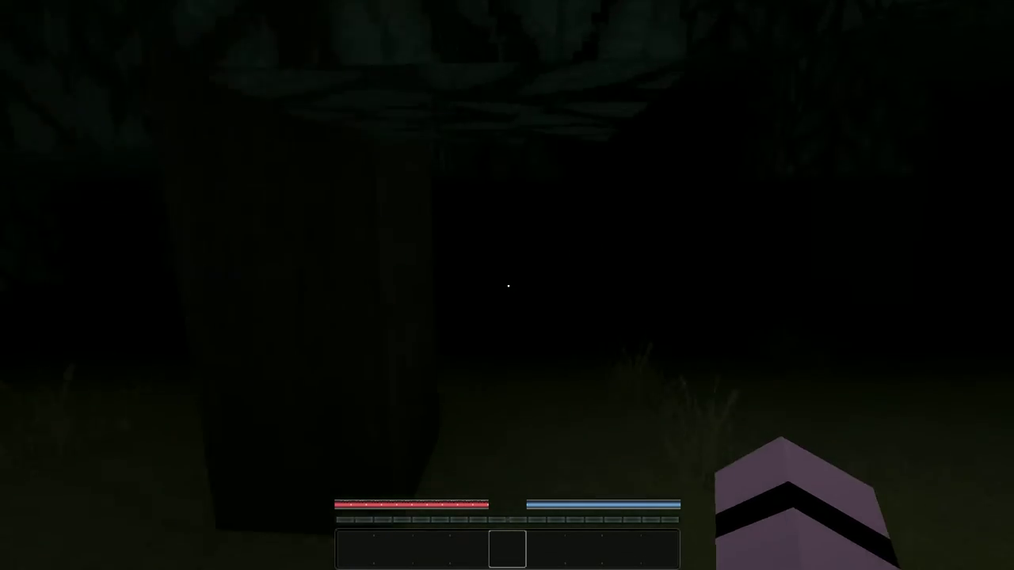
{"action": "key", "text": "w"}
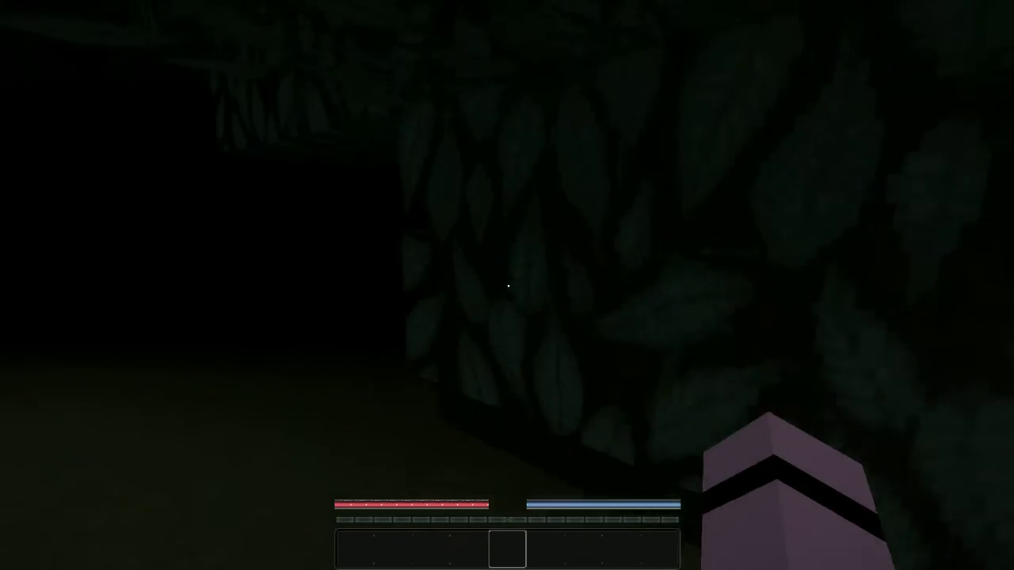
{"action": "key", "text": "w"}
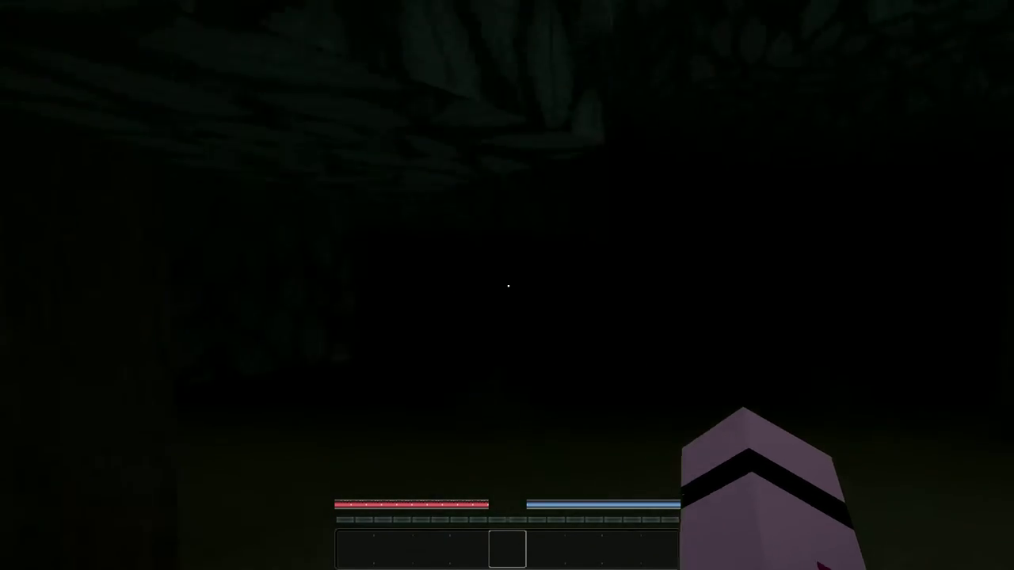
{"action": "key", "text": "w"}
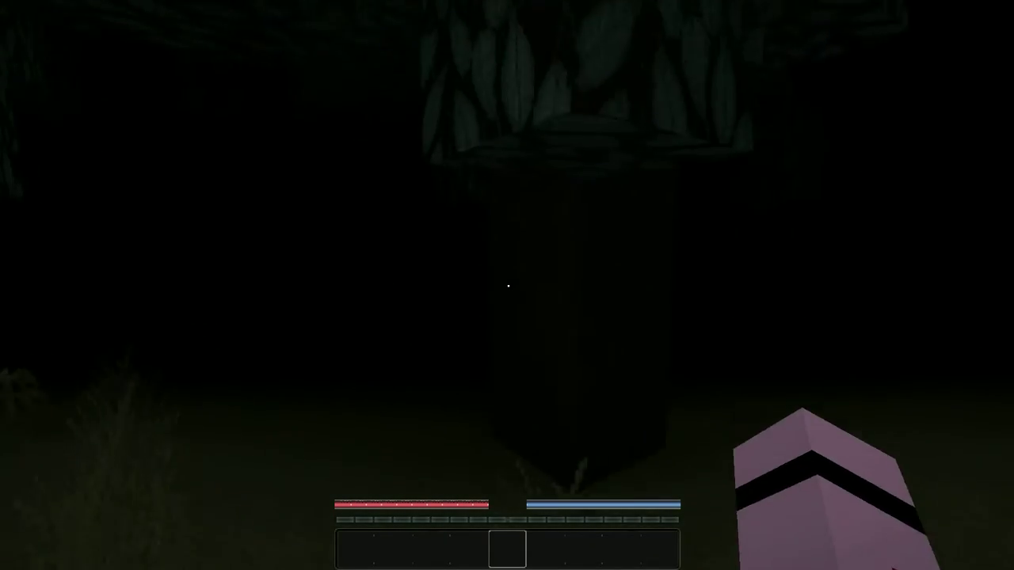
{"action": "key", "text": "w"}
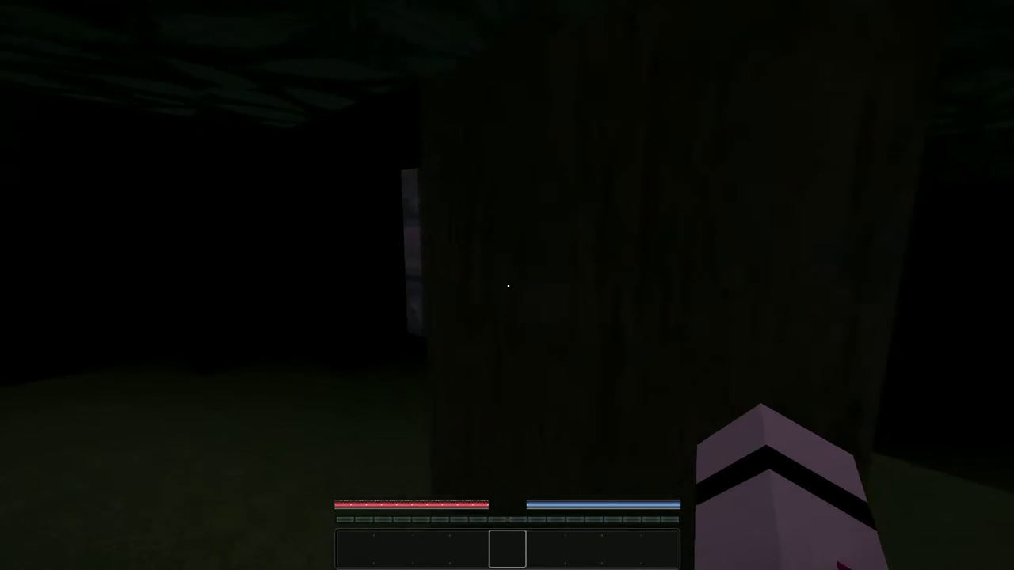
{"action": "left_click", "coordinate": [508, 285]}
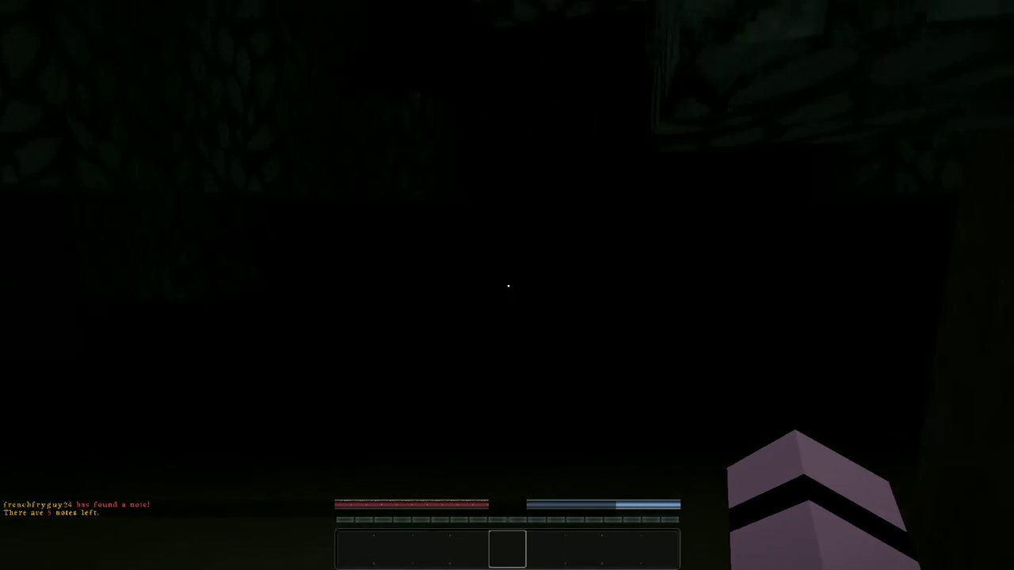
- Run past the Enderman into the stone-walled cave passage
{"action": "key", "text": "w"}
{"action": "key", "text": "w"}
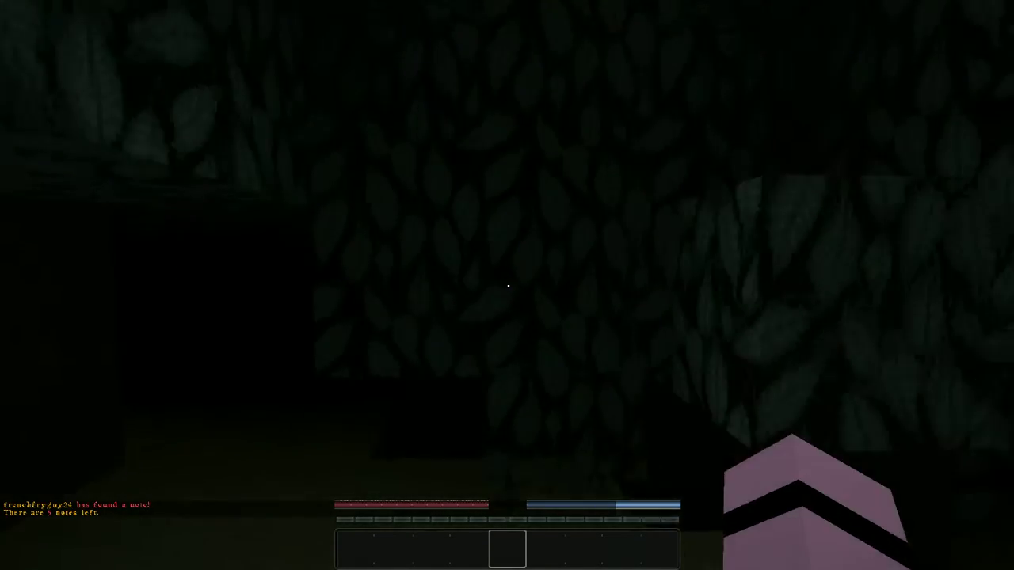
{"action": "key", "text": "w"}
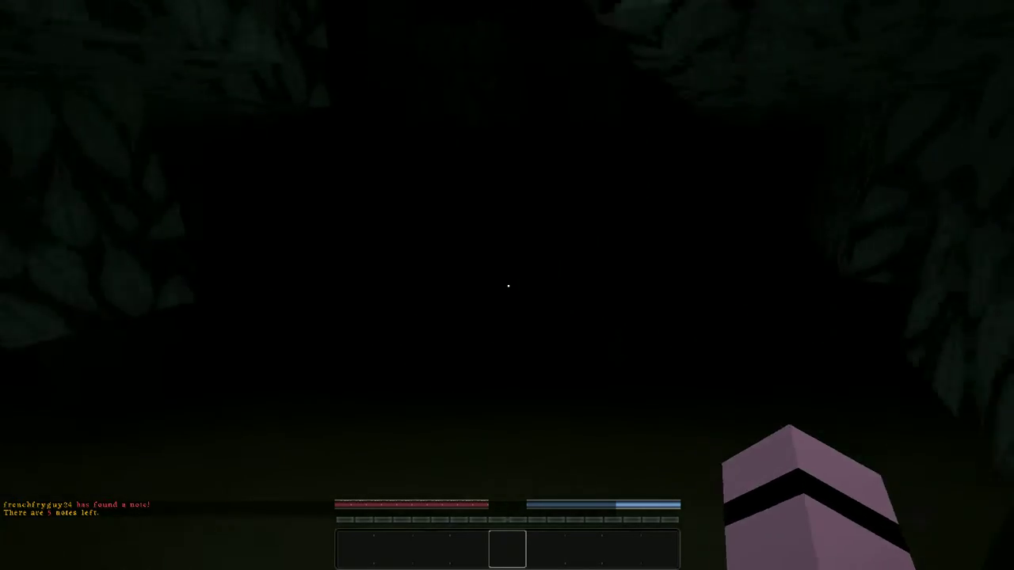
{"action": "key", "text": "w"}
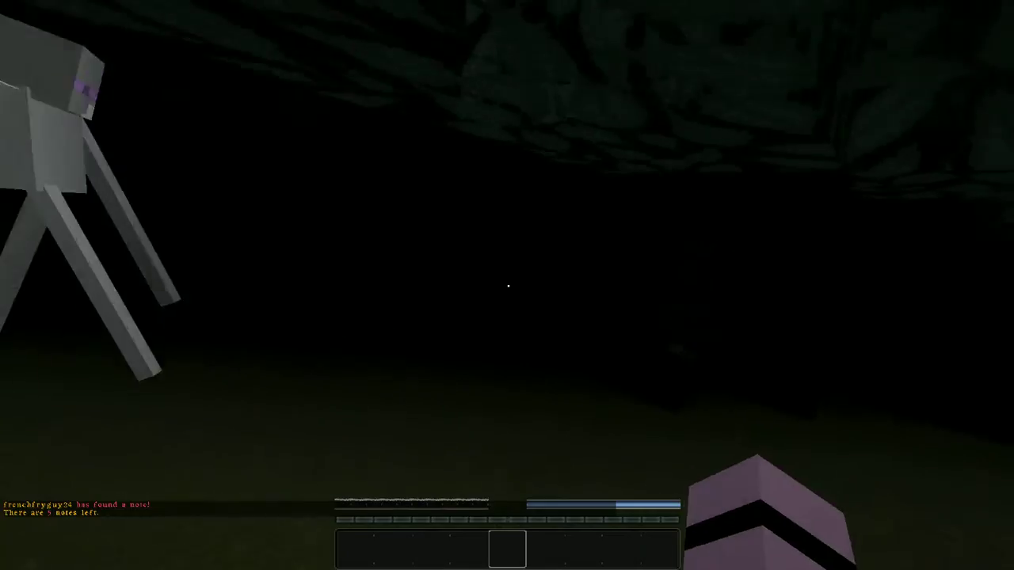
{"action": "key", "text": "w"}
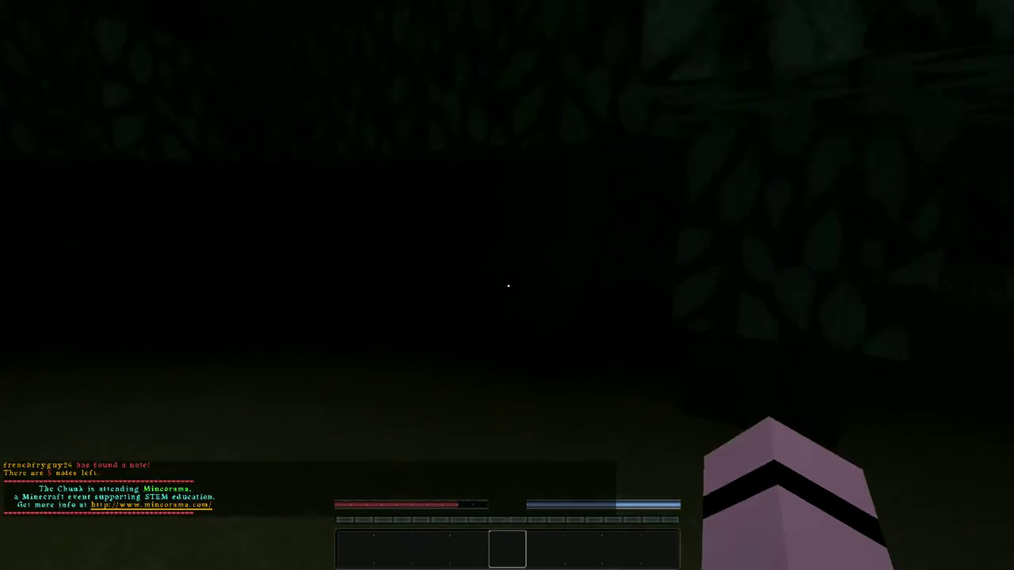
{"action": "key", "text": "w"}
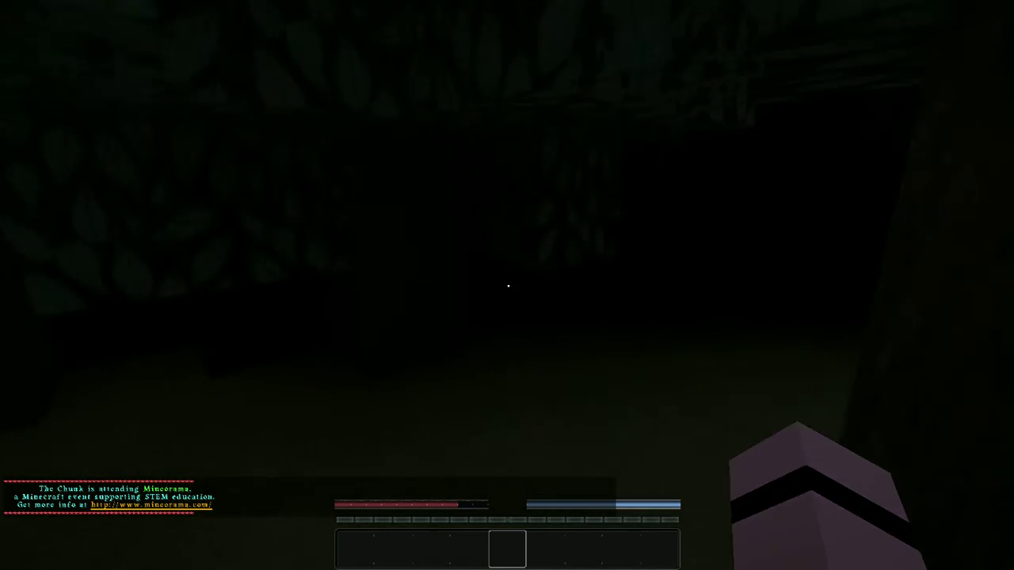
{"action": "key", "text": "w"}
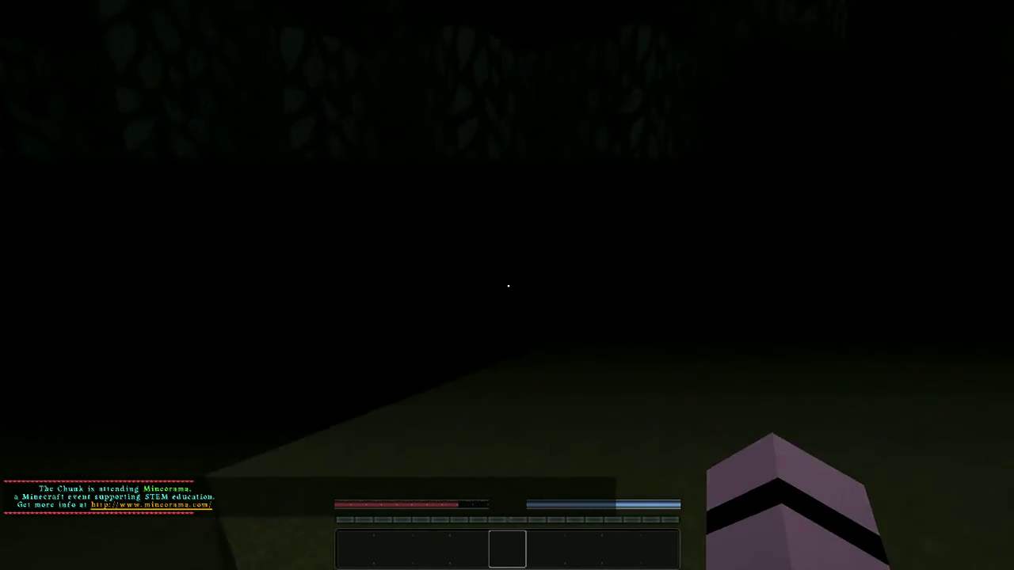
{"action": "key", "text": "w"}
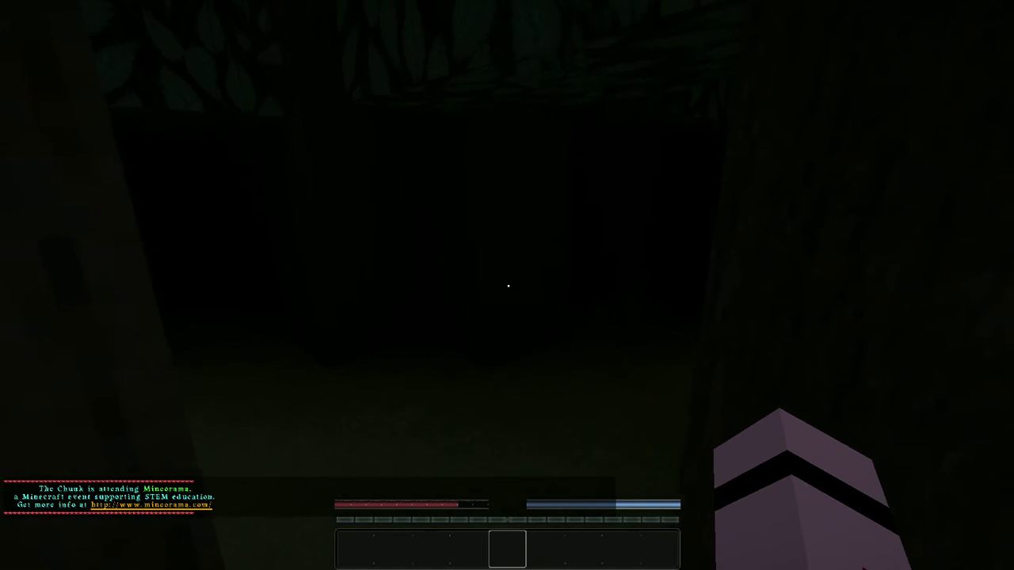
{"action": "key", "text": "w"}
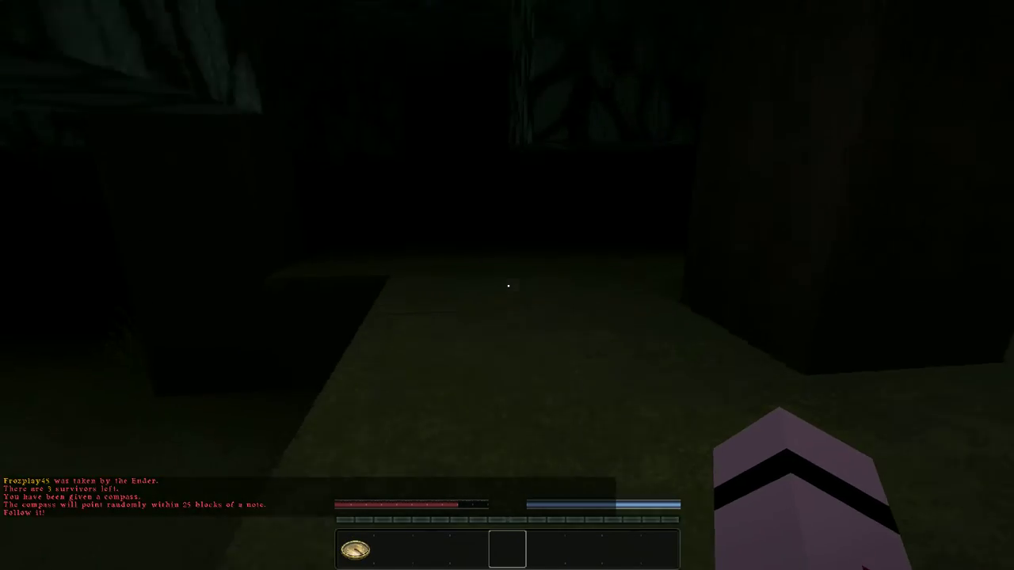
{"action": "key", "text": "w"}
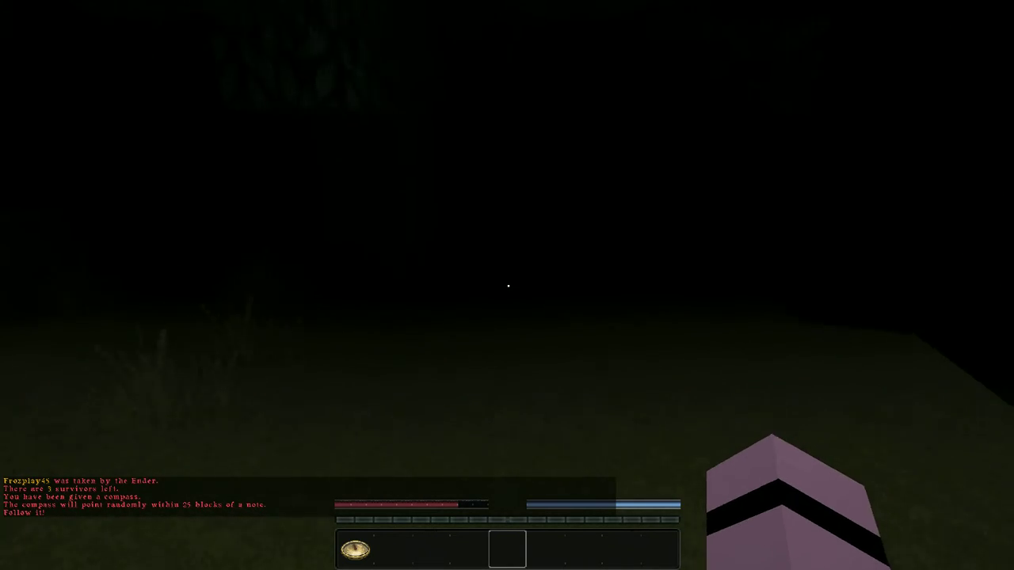
- Cross the dark clearing and forest, searching for notes with the compass
{"action": "key", "text": "w"}
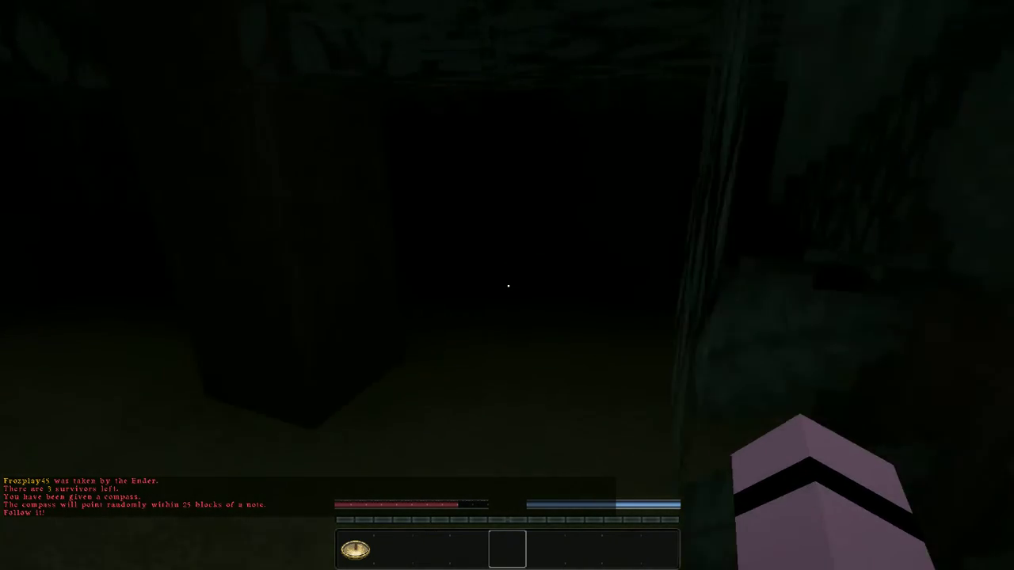
{"action": "key", "text": "w"}
{"action": "key", "text": "w"}
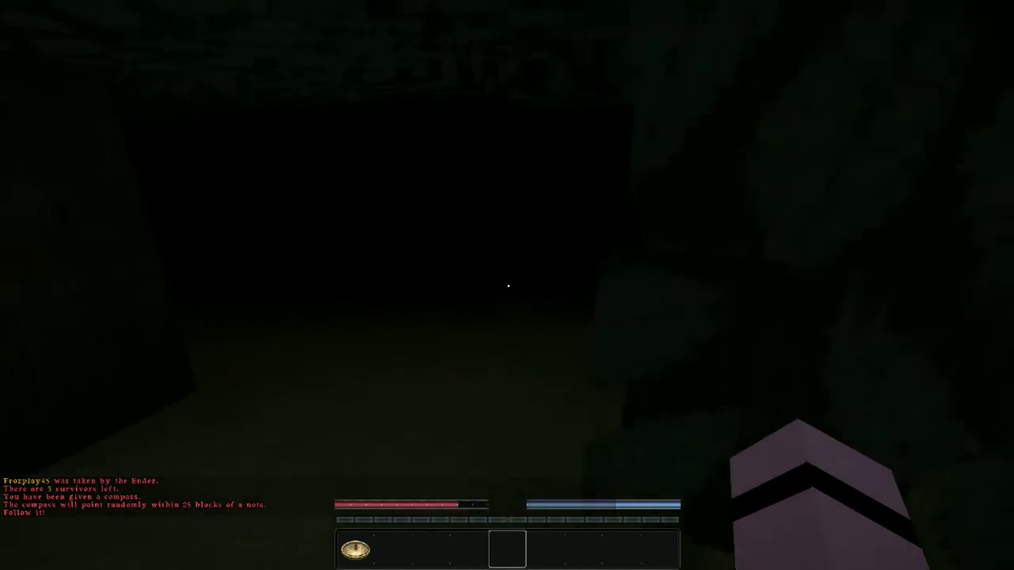
{"action": "key", "text": "w"}
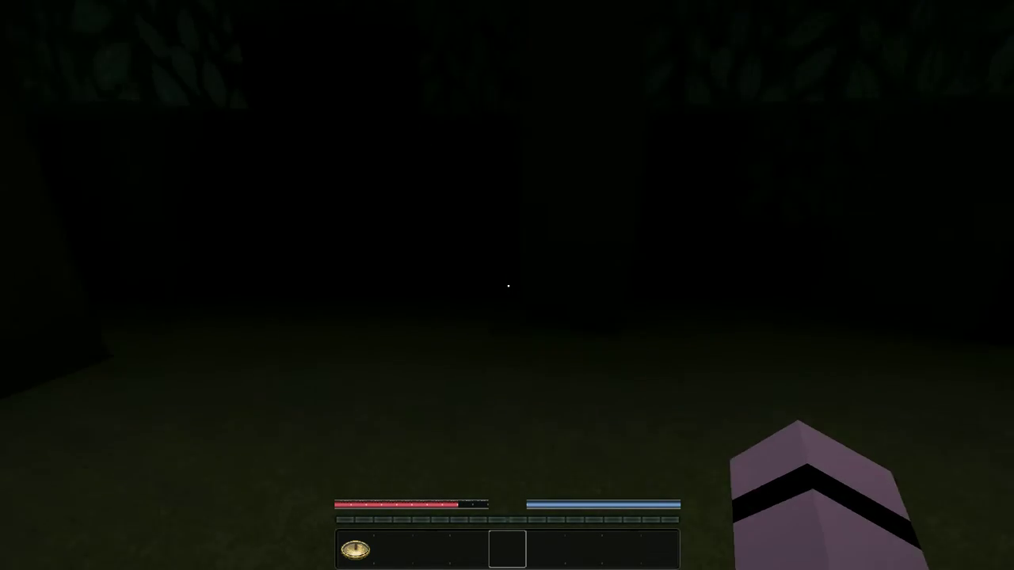
{"action": "key", "text": "w"}
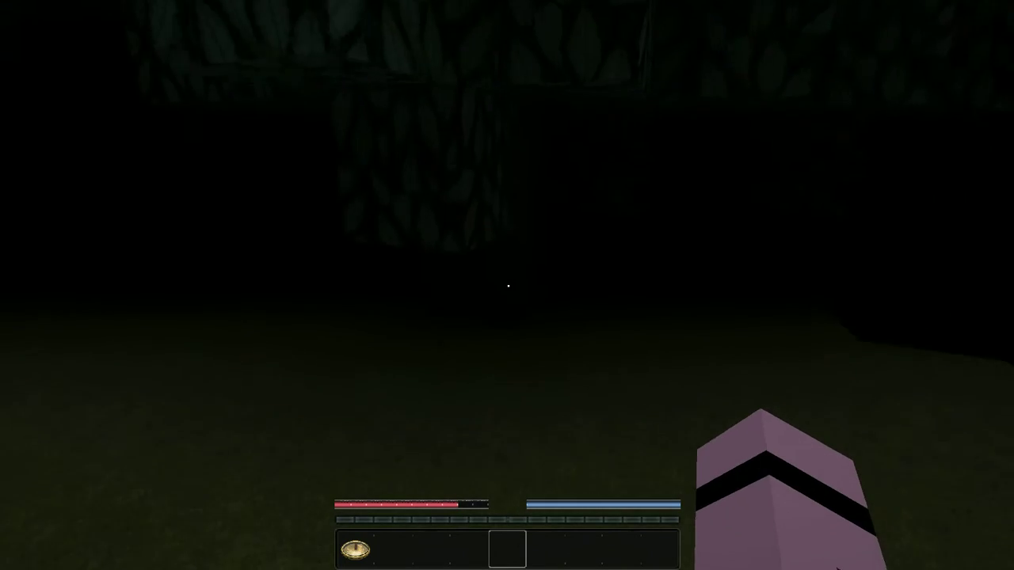
{"action": "key", "text": "w"}
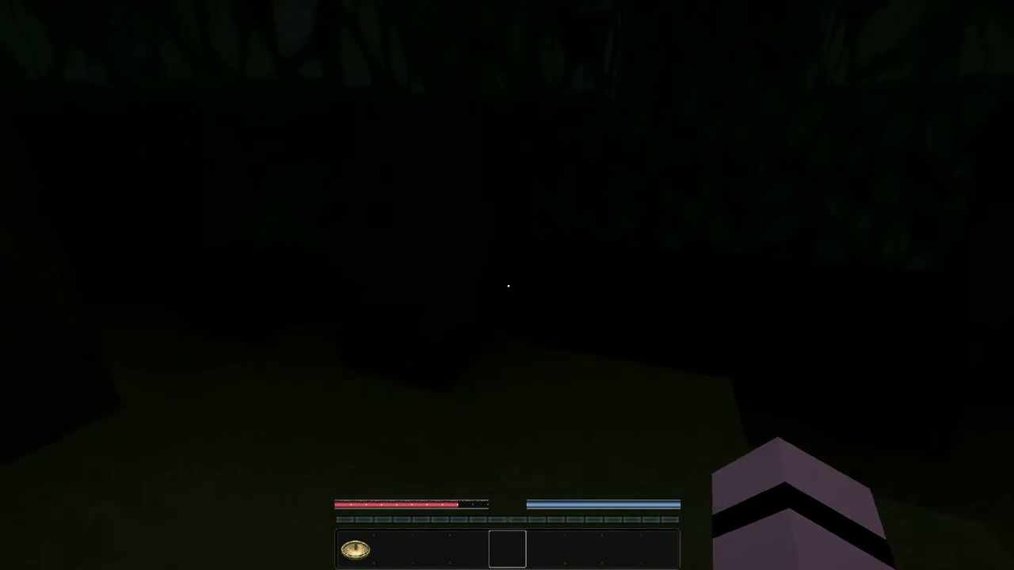
- Follow the cave passage onto the raised ledge and turn away from the pale mob
{"action": "key", "text": "w"}
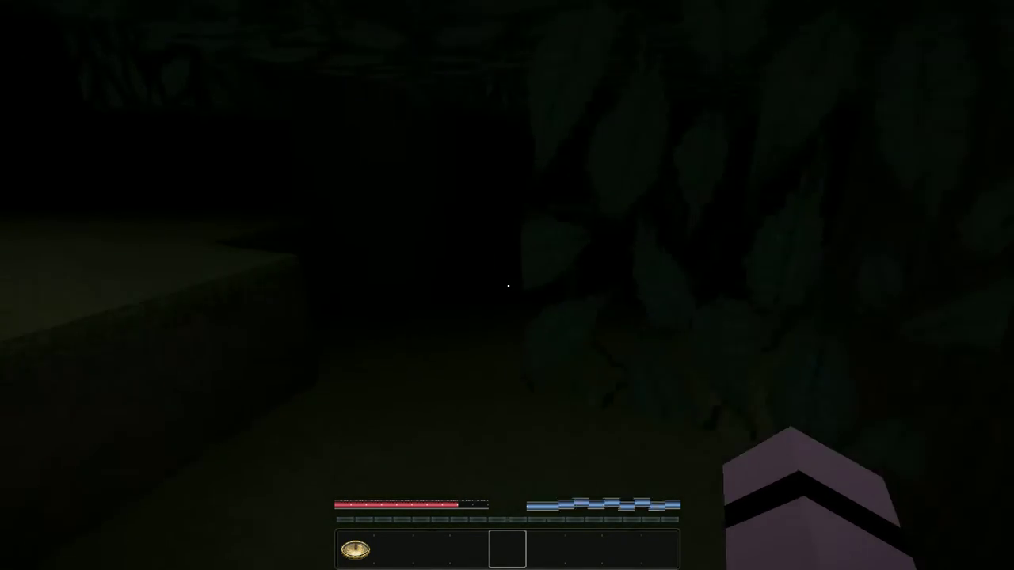
{"action": "key", "text": "w"}
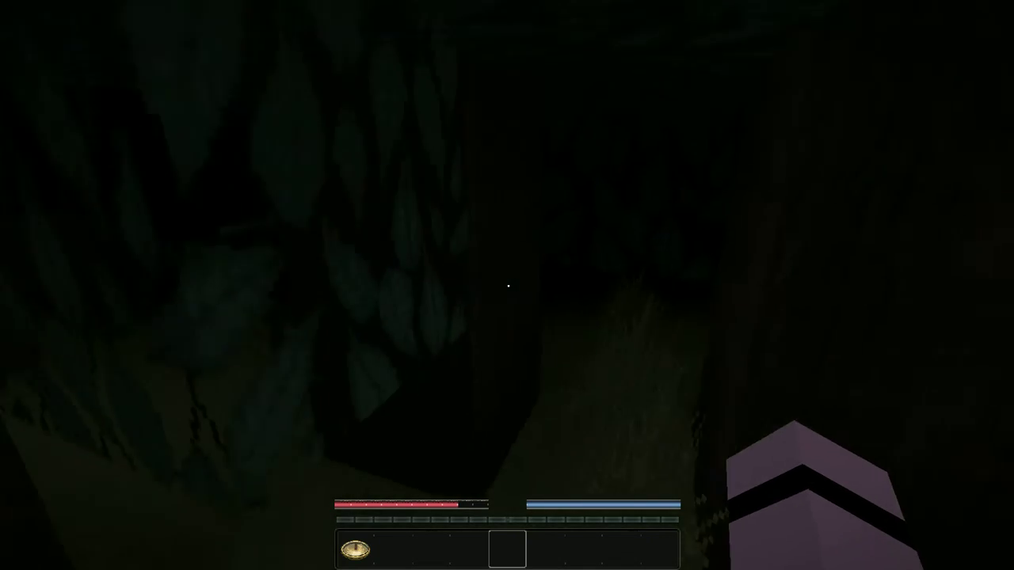
{"action": "key", "text": "w"}
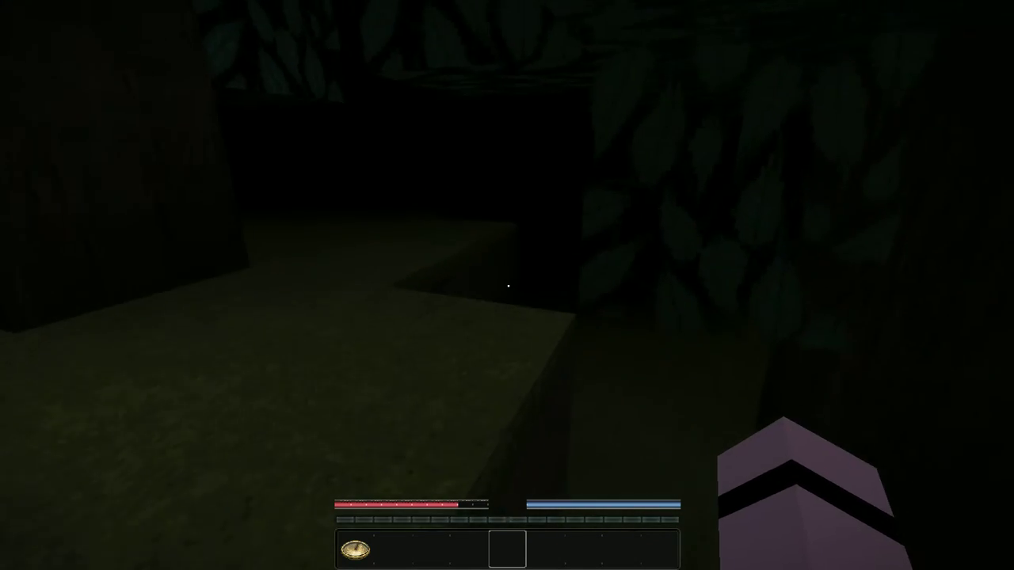
{"action": "key", "text": "w"}
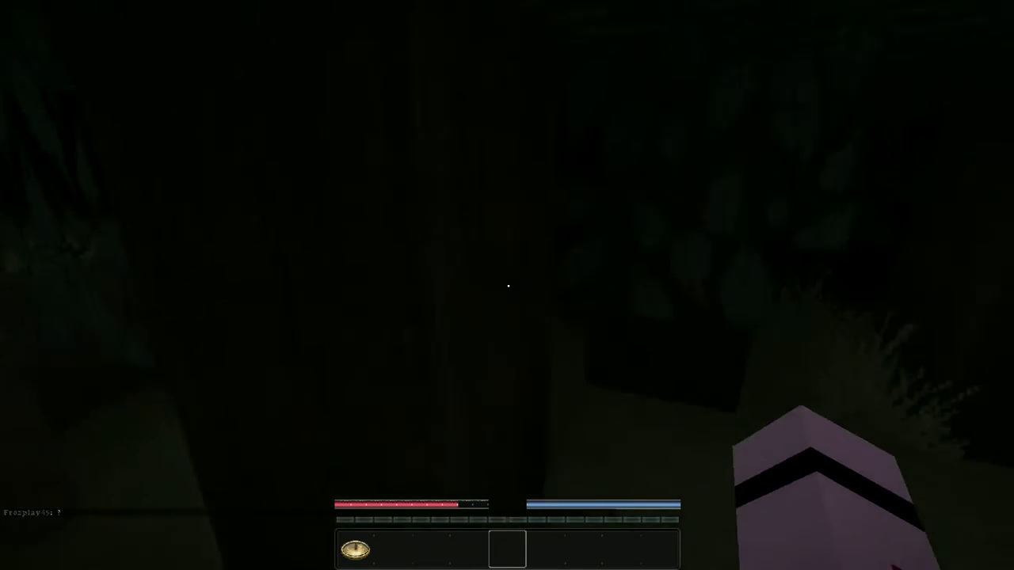
{"action": "key", "text": "w"}
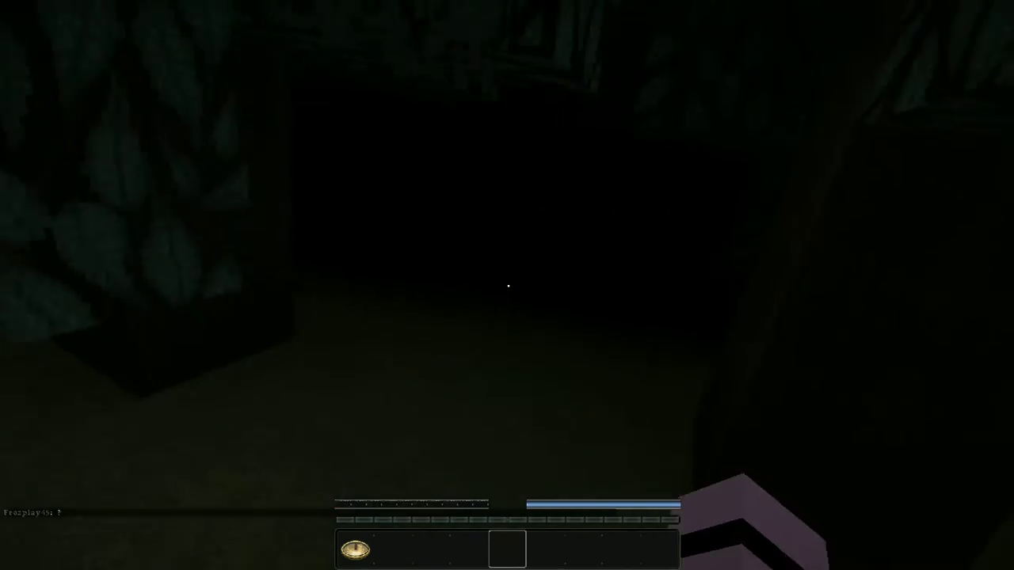
{"action": "key", "text": "w"}
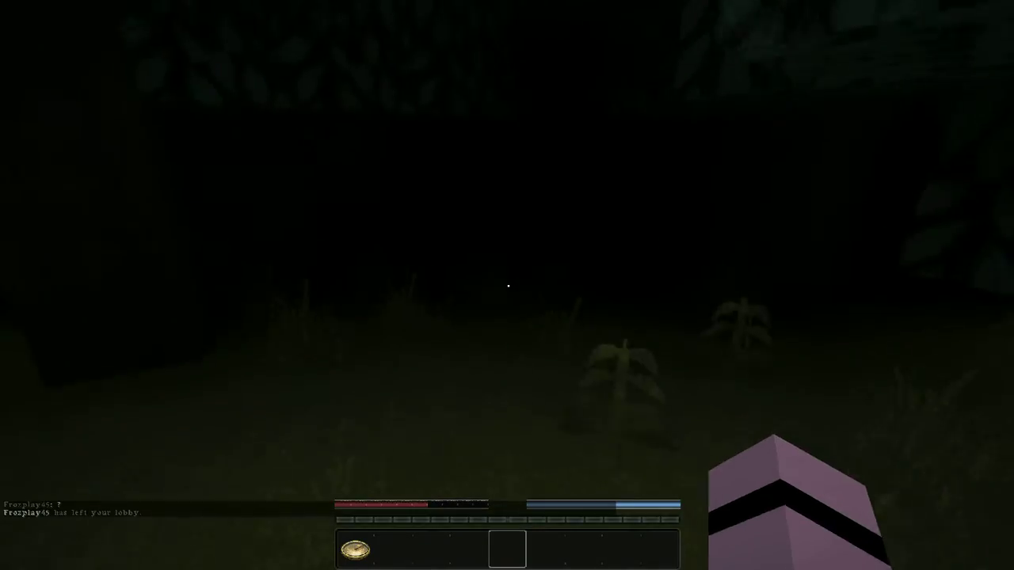
- Look around the dark cave, then pass the leaf-covered wall and the tree trunk beyond
{"action": "key", "text": "w"}
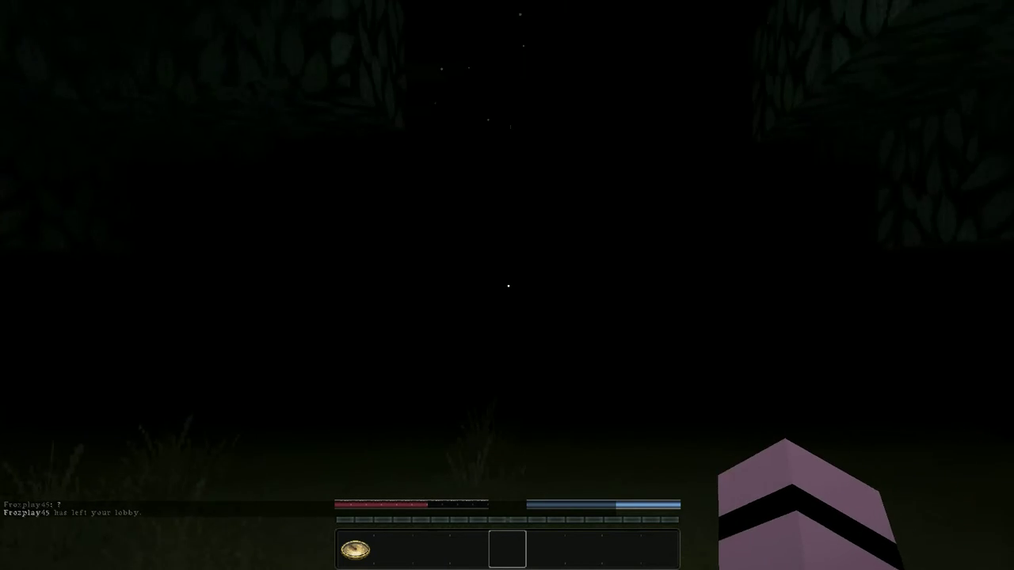
{"action": "key", "text": "w"}
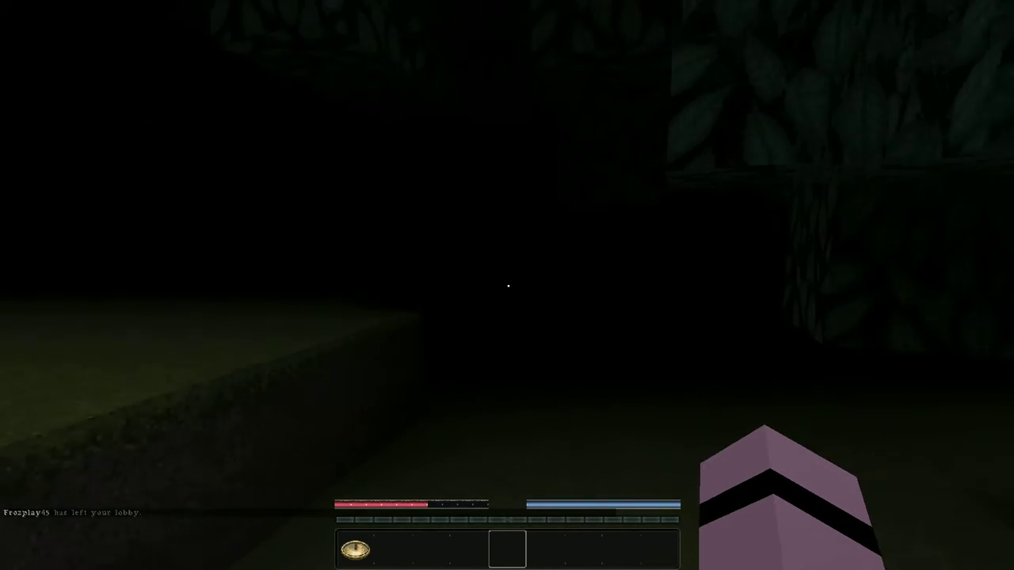
{"action": "key", "text": "w"}
{"action": "key", "text": "w"}
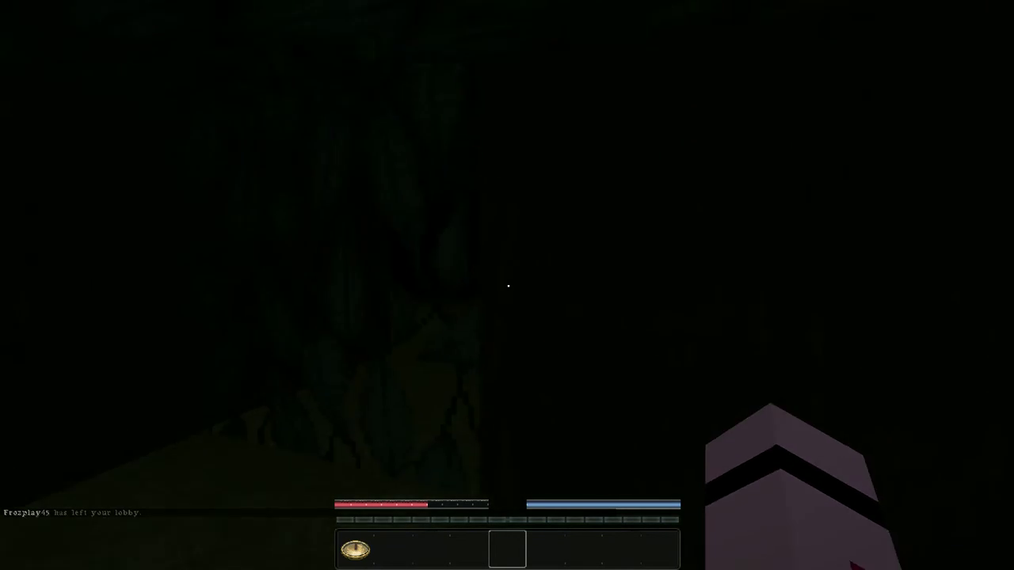
{"action": "key", "text": "w"}
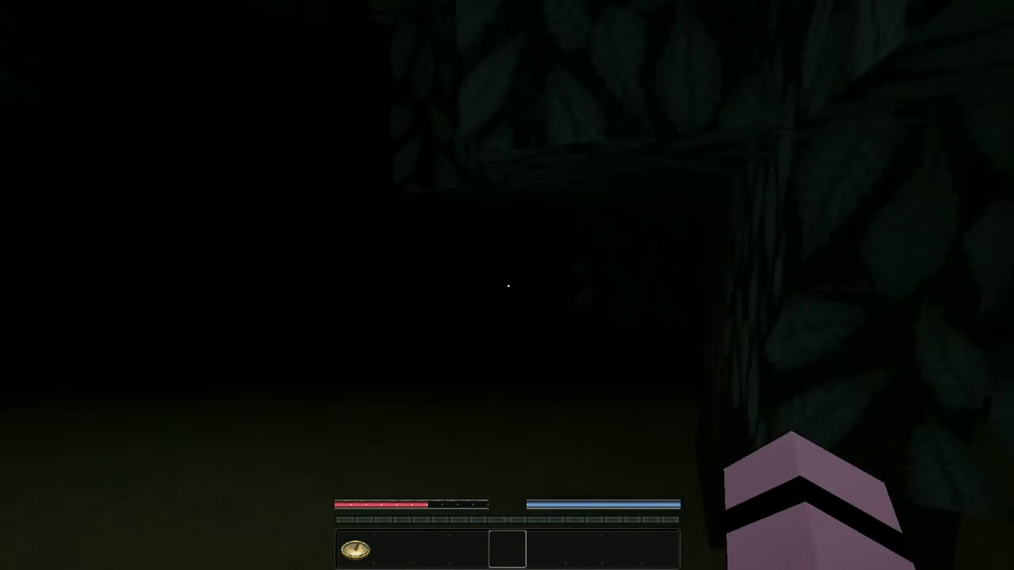
{"action": "key", "text": "w"}
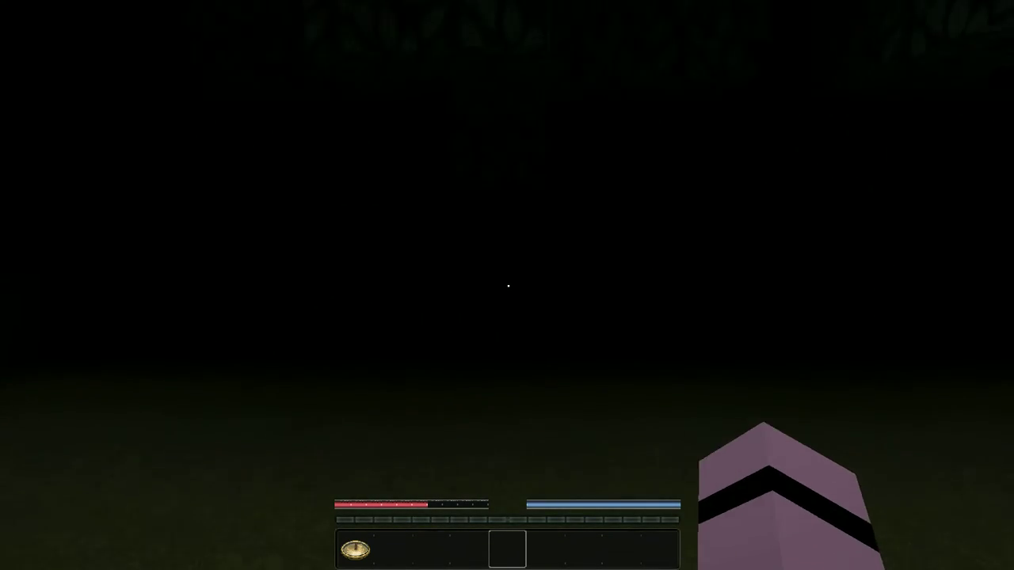
{"action": "key", "text": "w"}
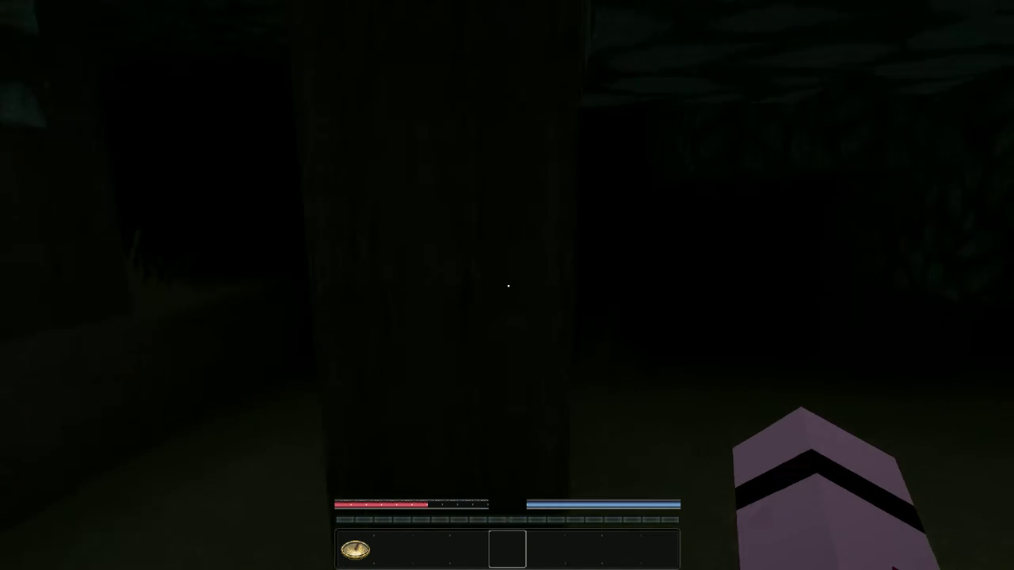
{"action": "key", "text": "w"}
{"action": "key", "text": "w"}
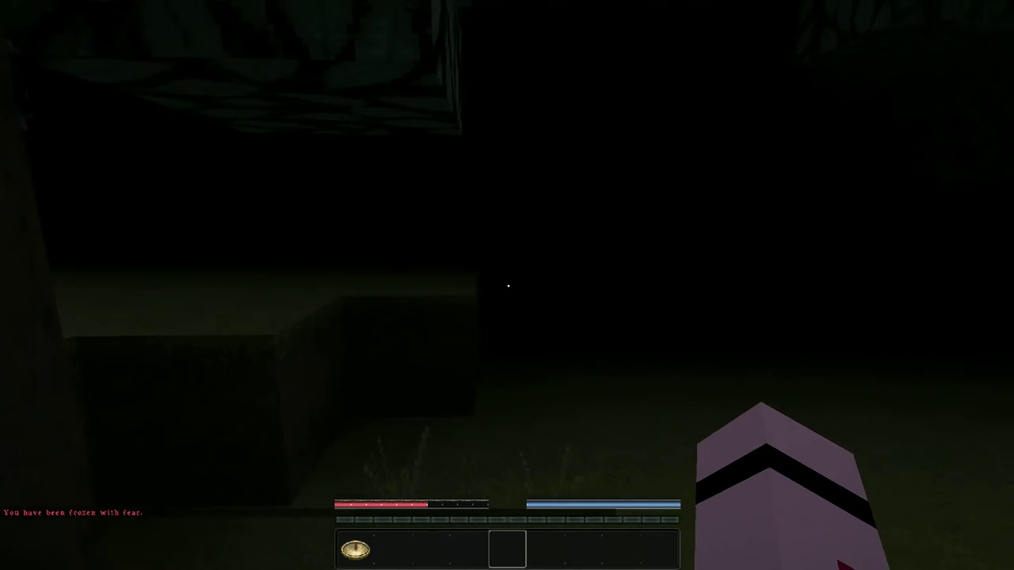
- Turn away from the pale creature and keep walking off through the forest
{"action": "key", "text": "w"}
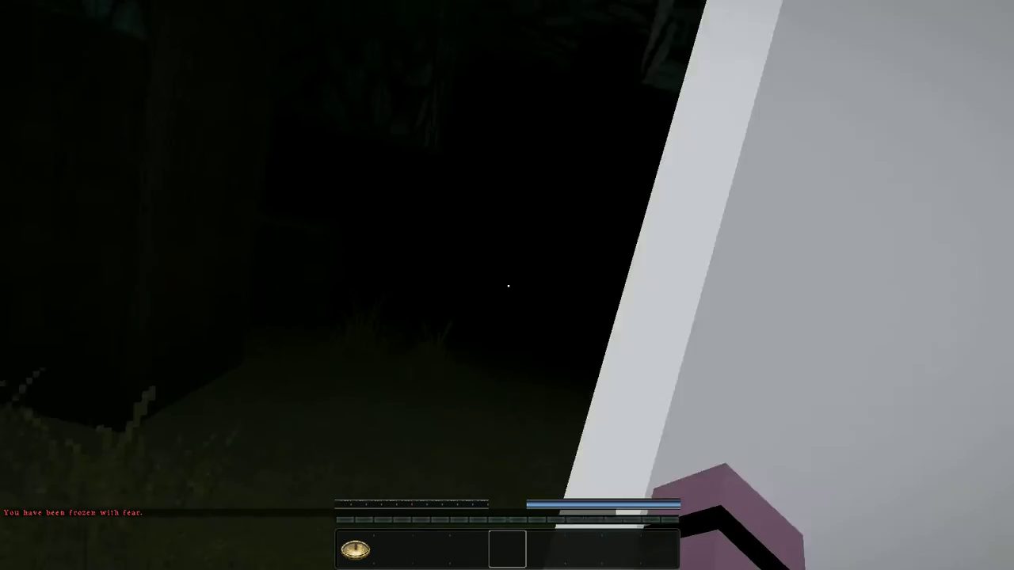
{"action": "key", "text": "w"}
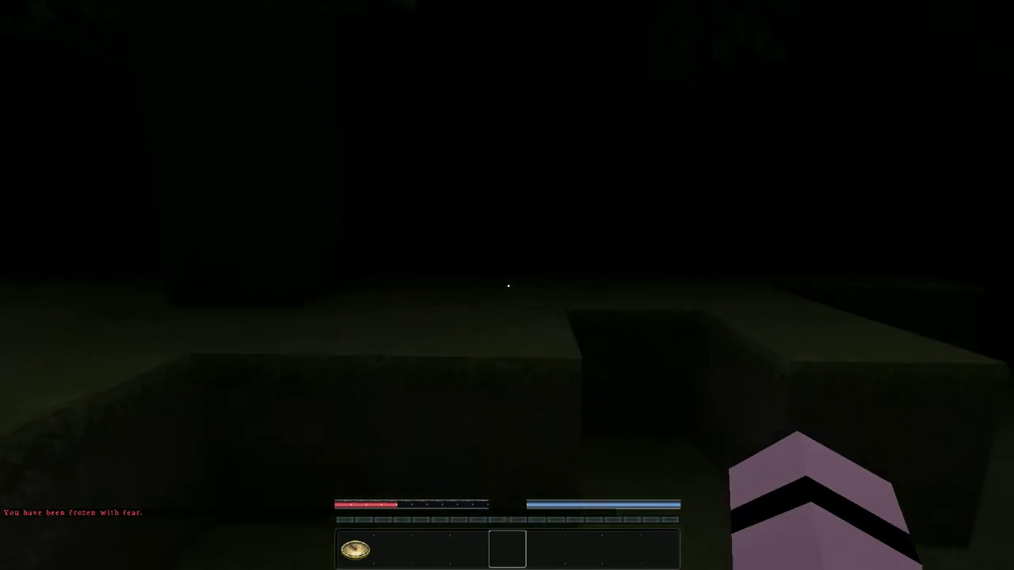
{"action": "key", "text": "w"}
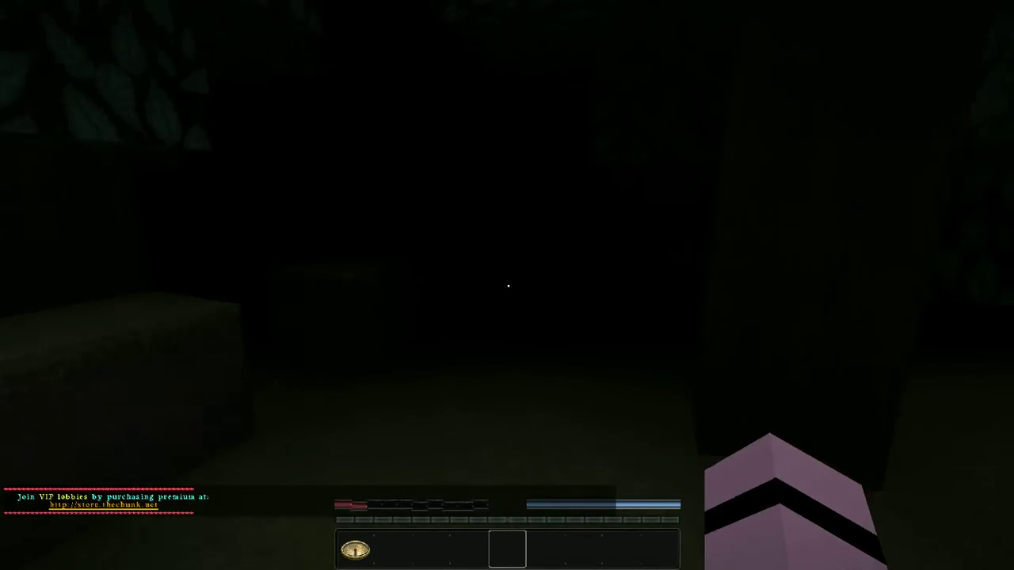
{"action": "key", "text": "w"}
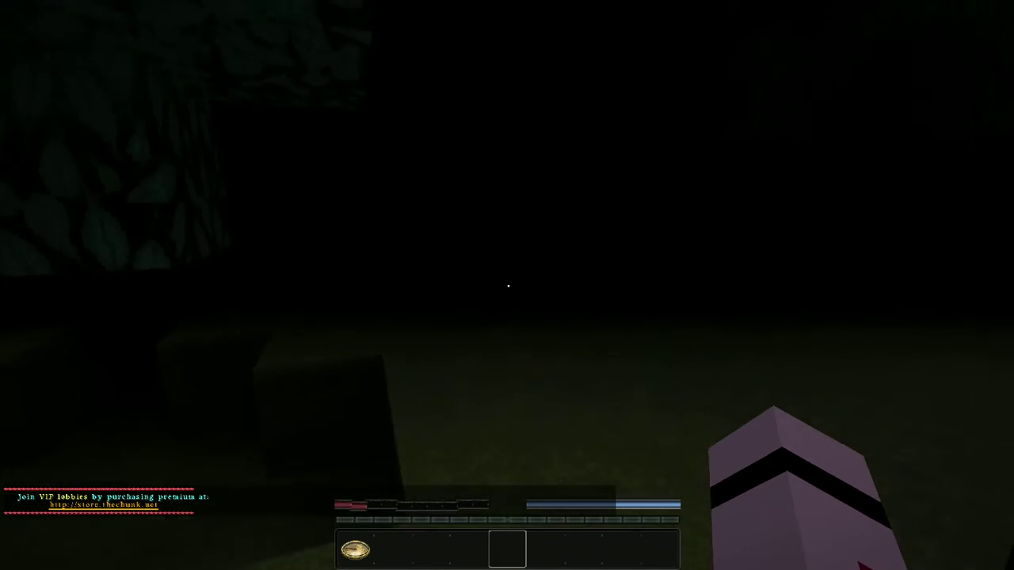
- Search beneath the leafy canopy and try to pick up the note on a block
{"action": "key", "text": "w"}
{"action": "key", "text": "w"}
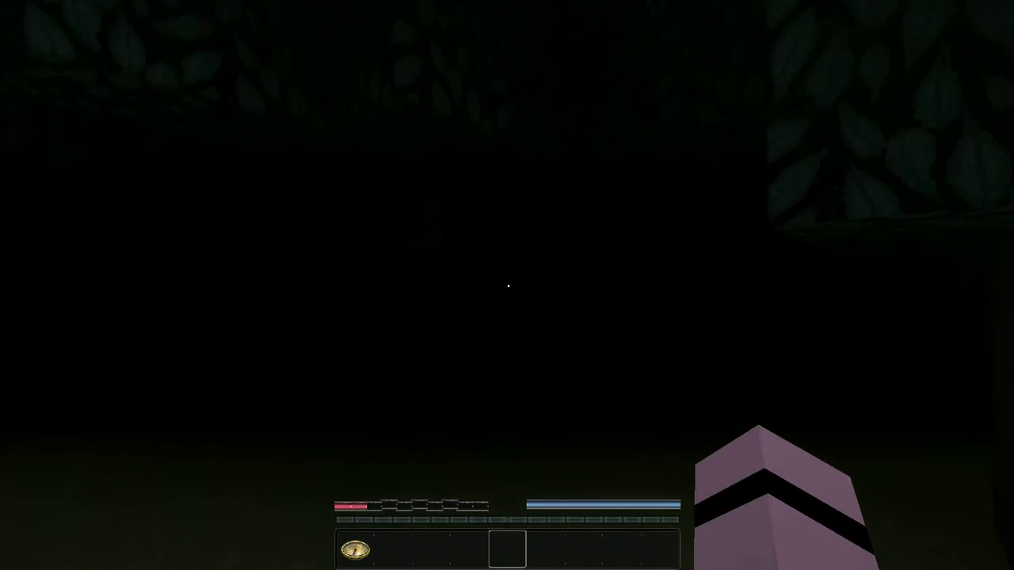
{"action": "key", "text": "w"}
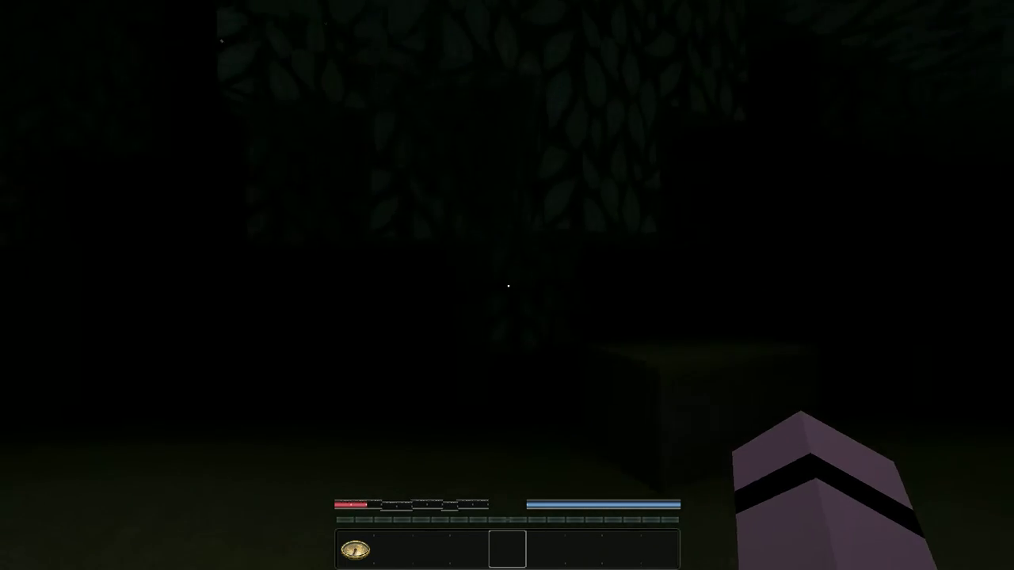
{"action": "key", "text": "w"}
{"action": "key", "text": "w"}
{"action": "key", "text": "w"}
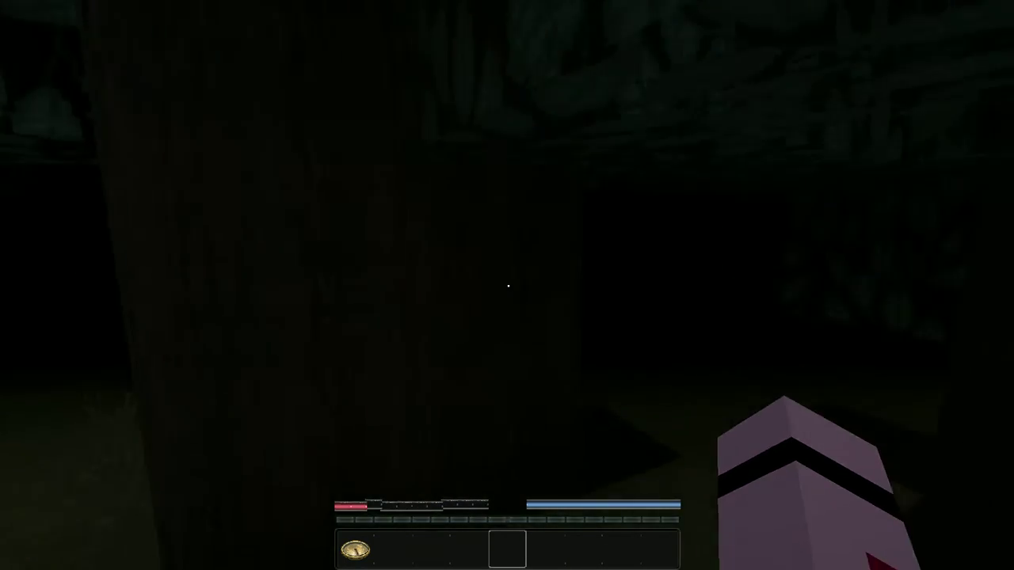
{"action": "key", "text": "w"}
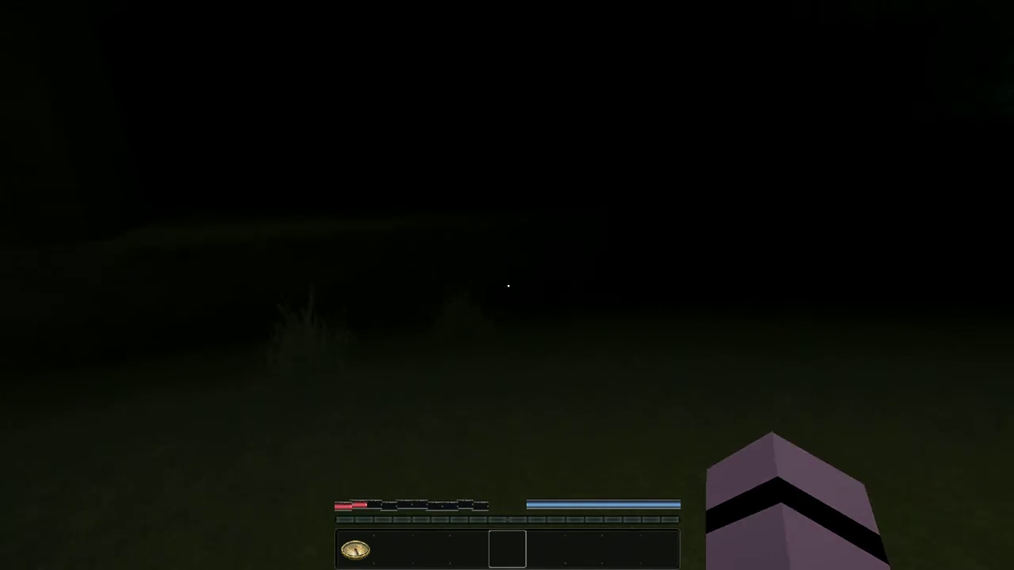
{"action": "key", "text": "w"}
{"action": "right_click", "coordinate": [508, 285]}
{"action": "key", "text": "w"}
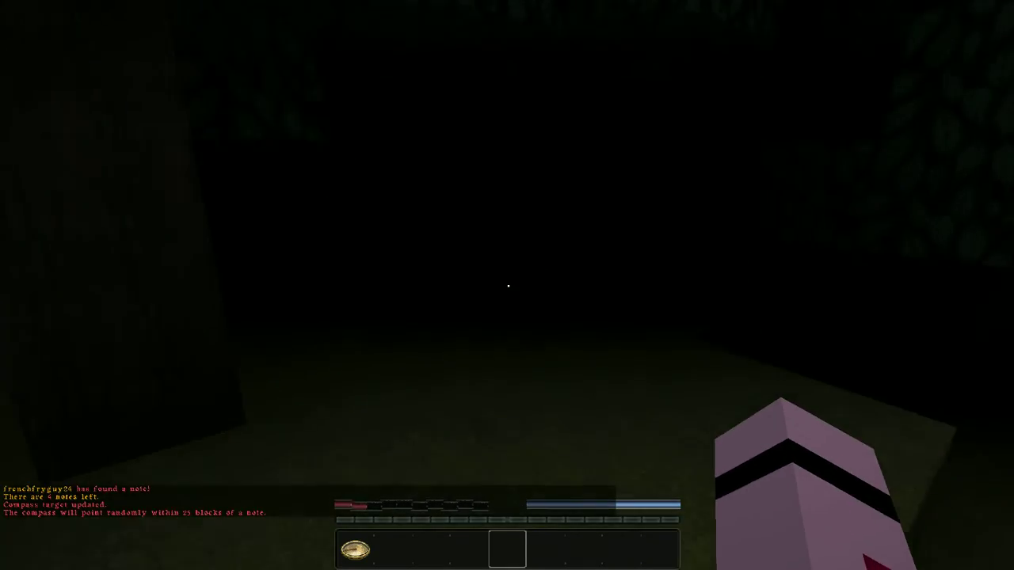
{"action": "key", "text": "w"}
- Cross the grassy clearing and search past the trees for the remaining notes
{"action": "key", "text": "w"}
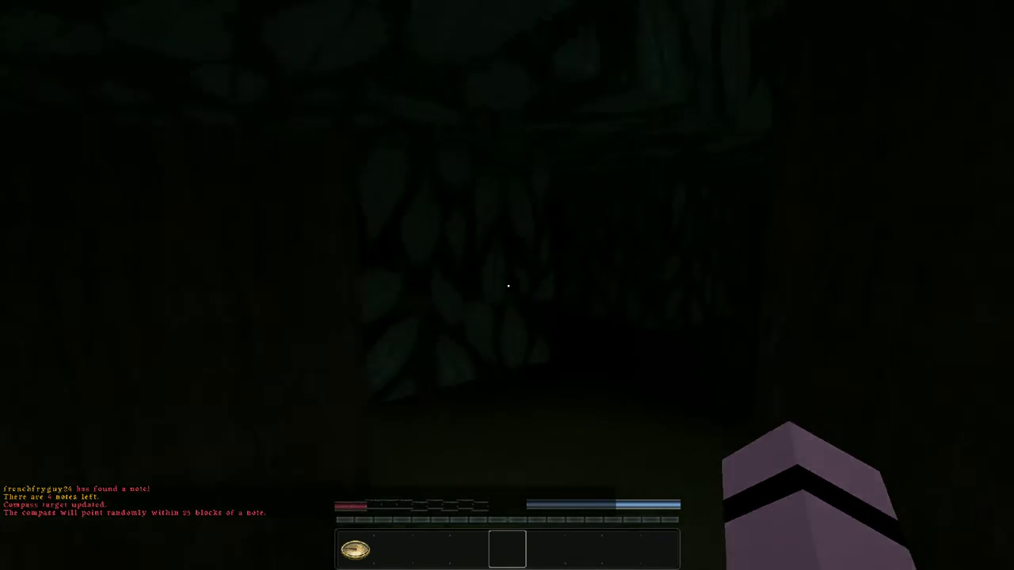
{"action": "key", "text": "w"}
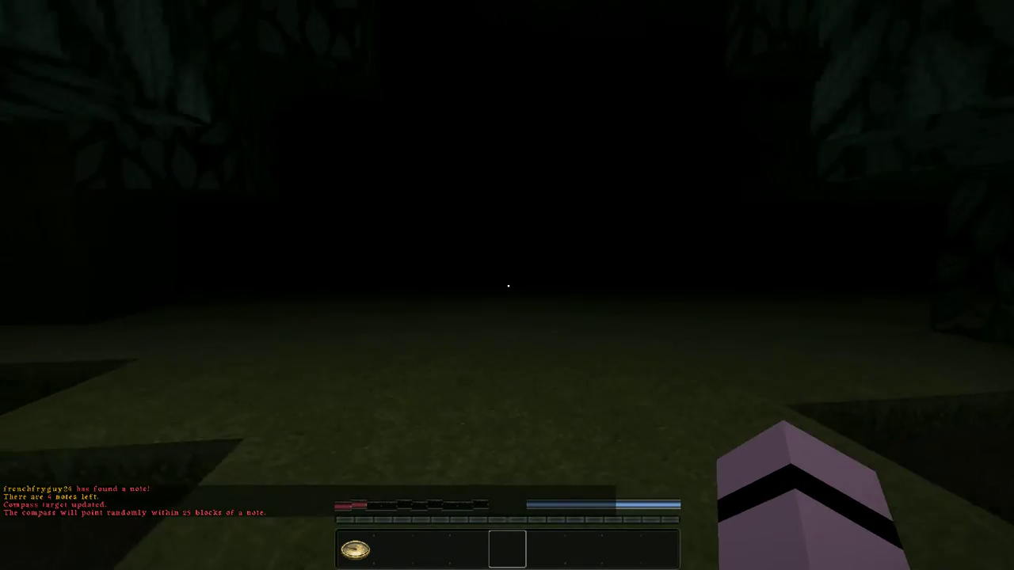
{"action": "key", "text": "w"}
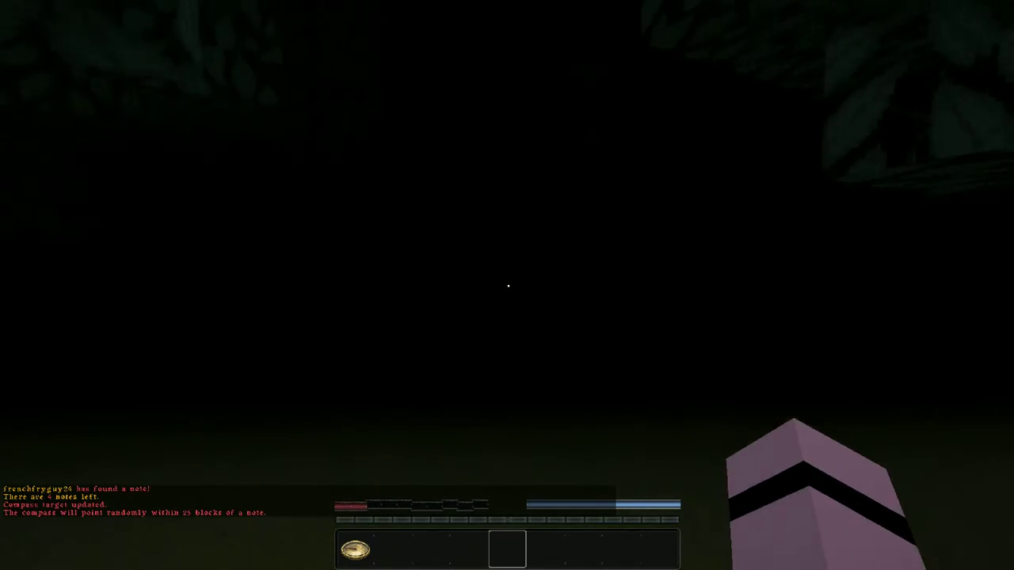
{"action": "key", "text": "w"}
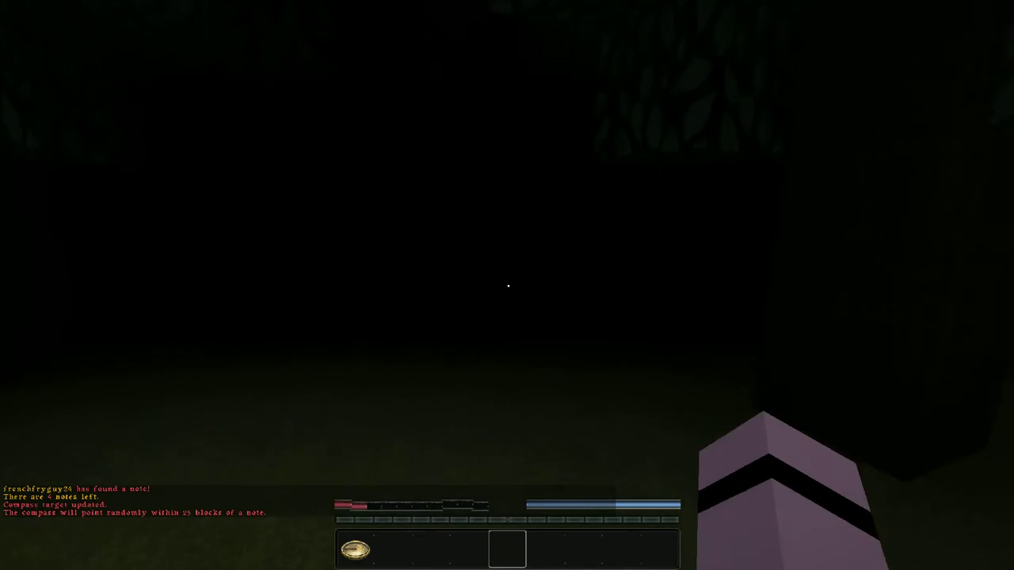
{"action": "key", "text": "w"}
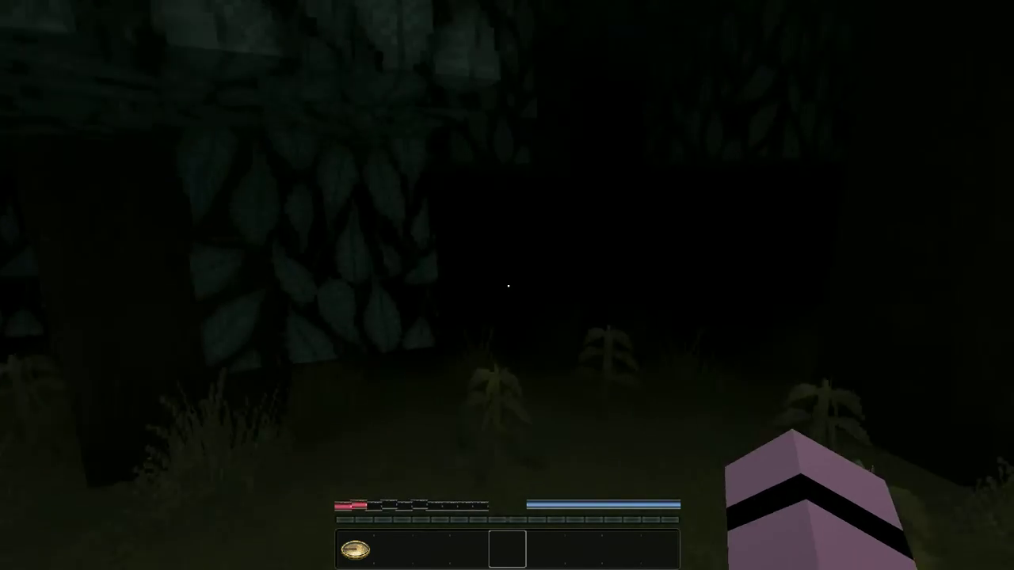
{"action": "key", "text": "w"}
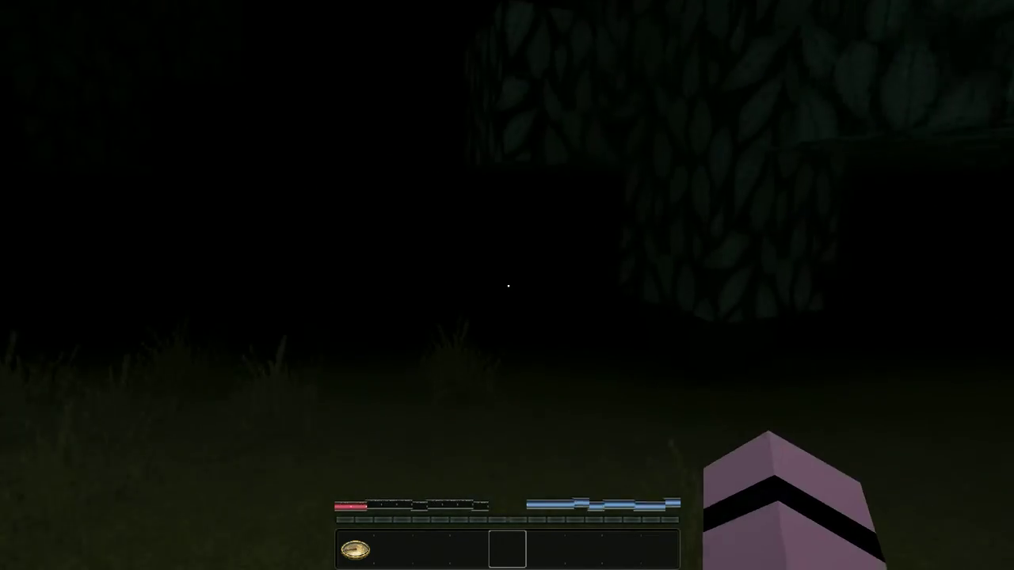
{"action": "key", "text": "w"}
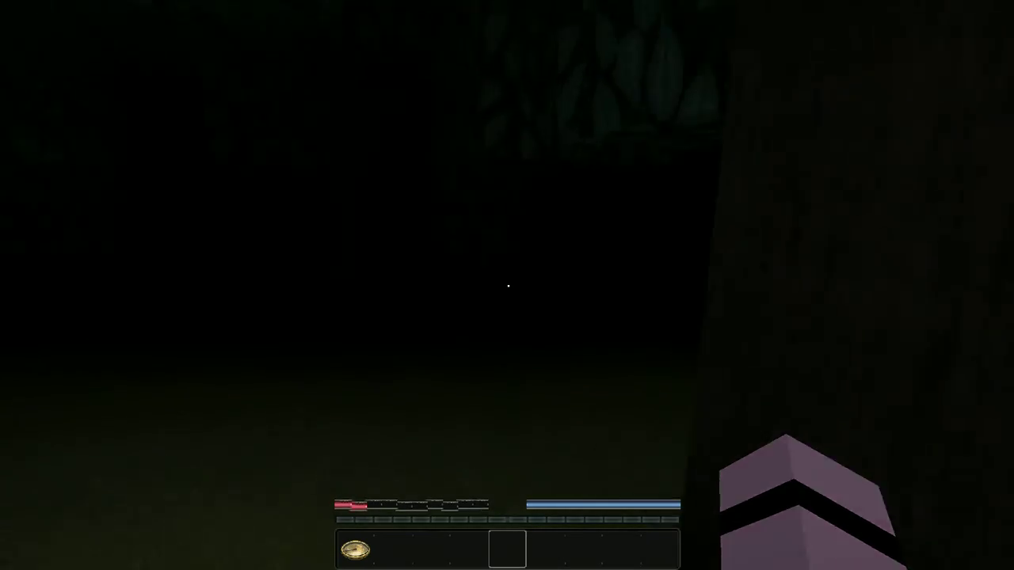
{"action": "key", "text": "w"}
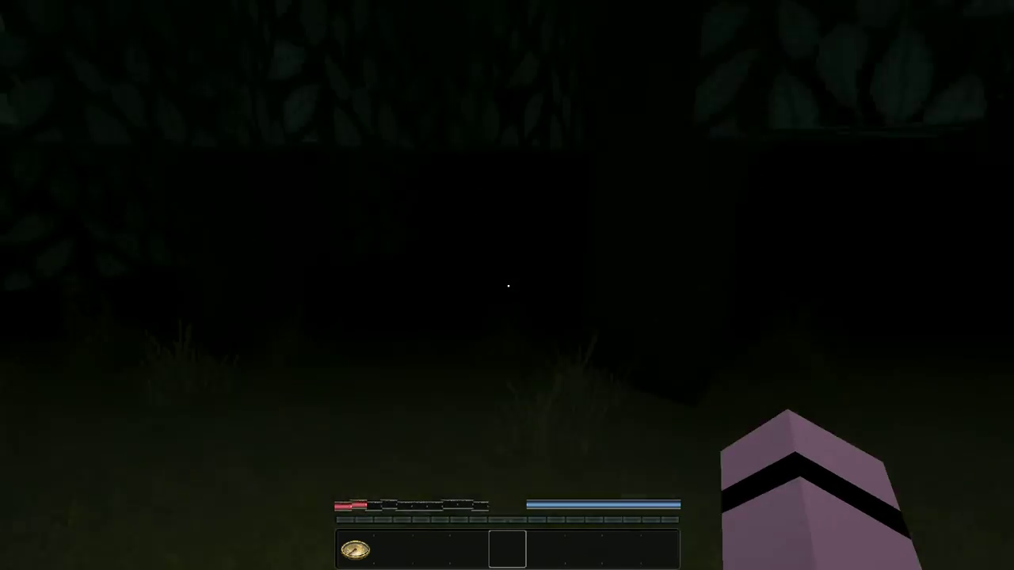
- Walk along the railed stone wall to its end by the grass ledge
{"action": "key", "text": "w"}
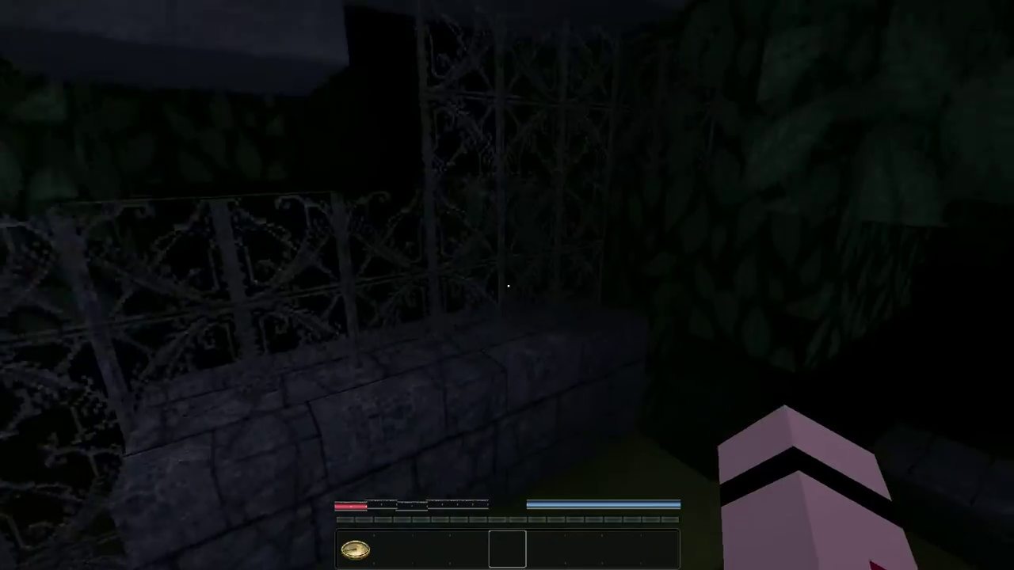
{"action": "key", "text": "w"}
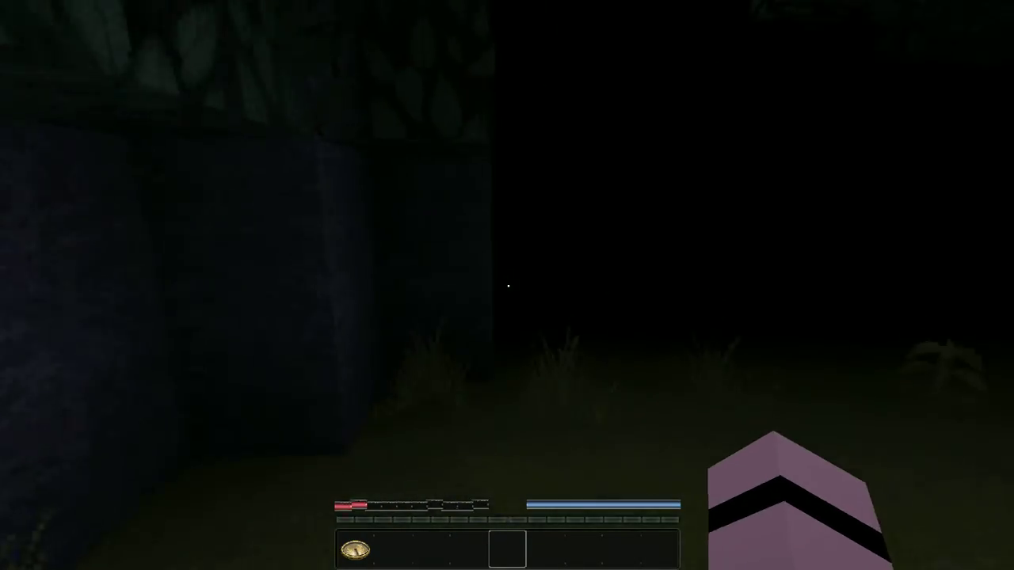
{"action": "key", "text": "w"}
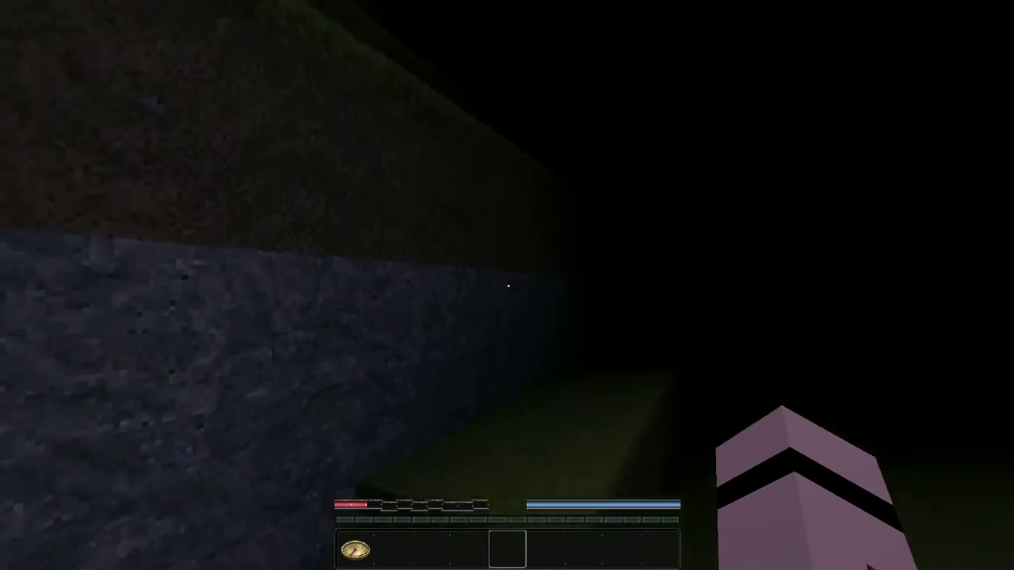
{"action": "key", "text": "w"}
{"action": "key", "text": "w"}
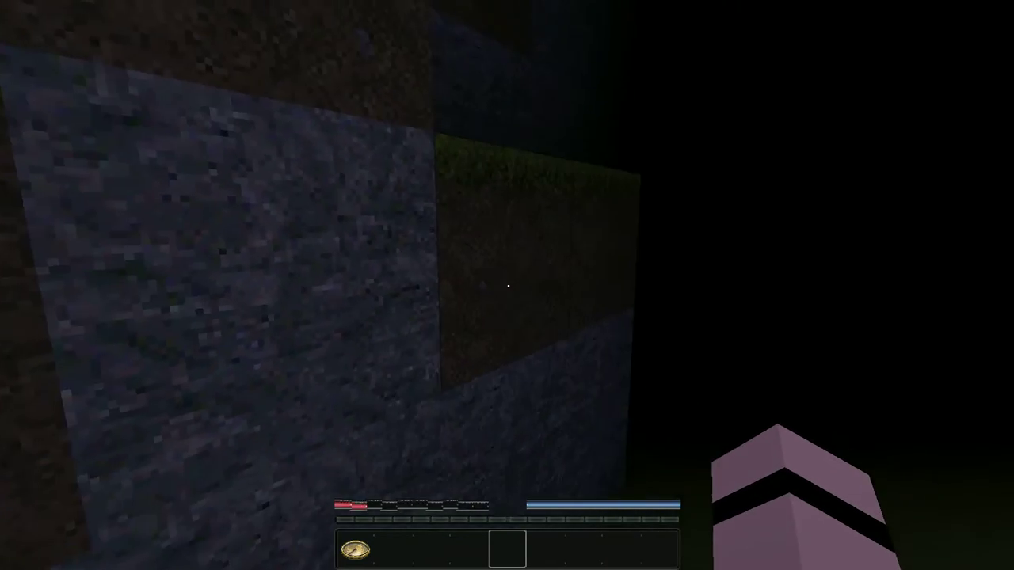
{"action": "key", "text": "w"}
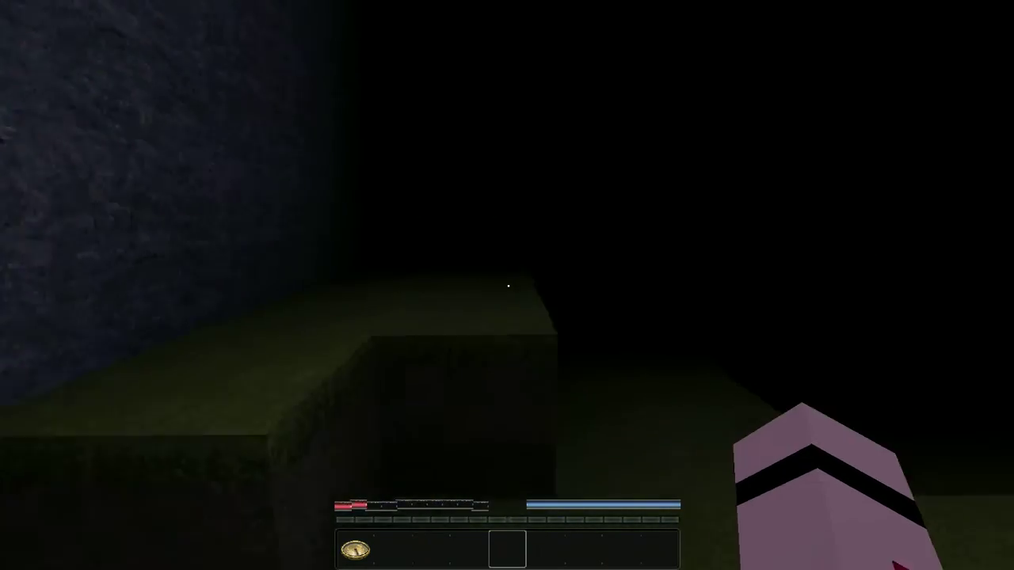
{"action": "key", "text": "w"}
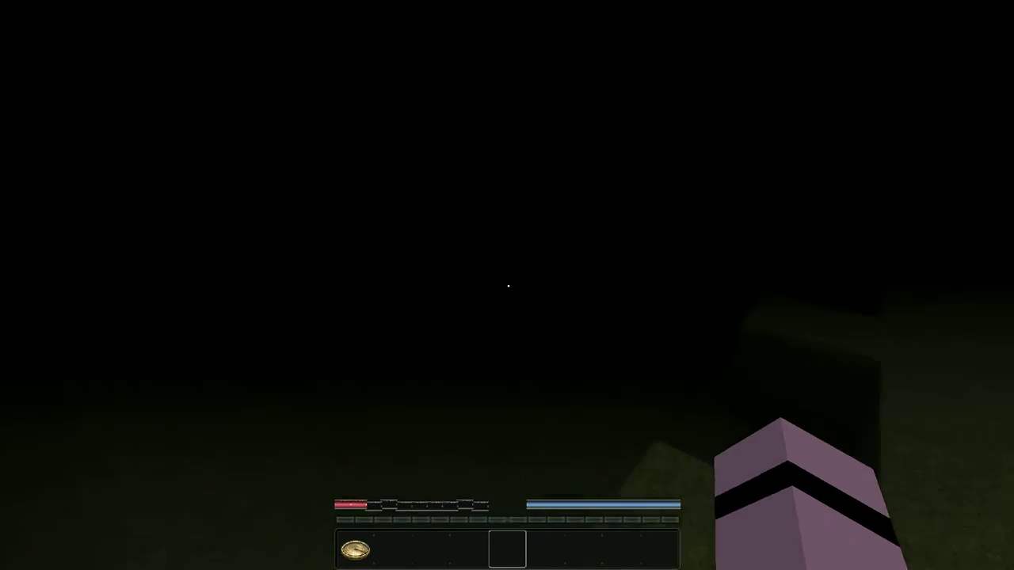
- Cross the dark clearing to the hedge of leaf blocks
{"action": "key", "text": "w"}
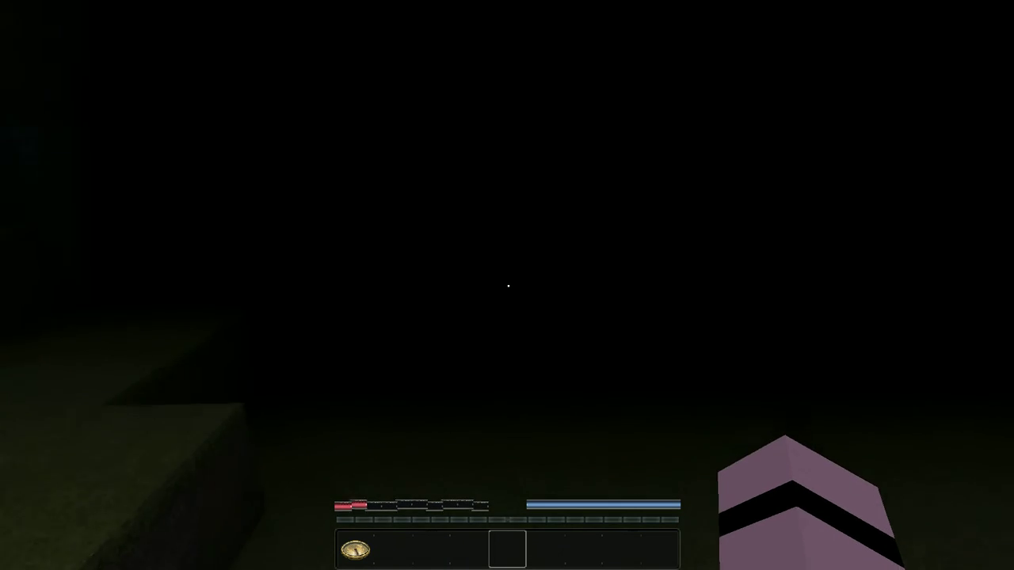
{"action": "key", "text": "w"}
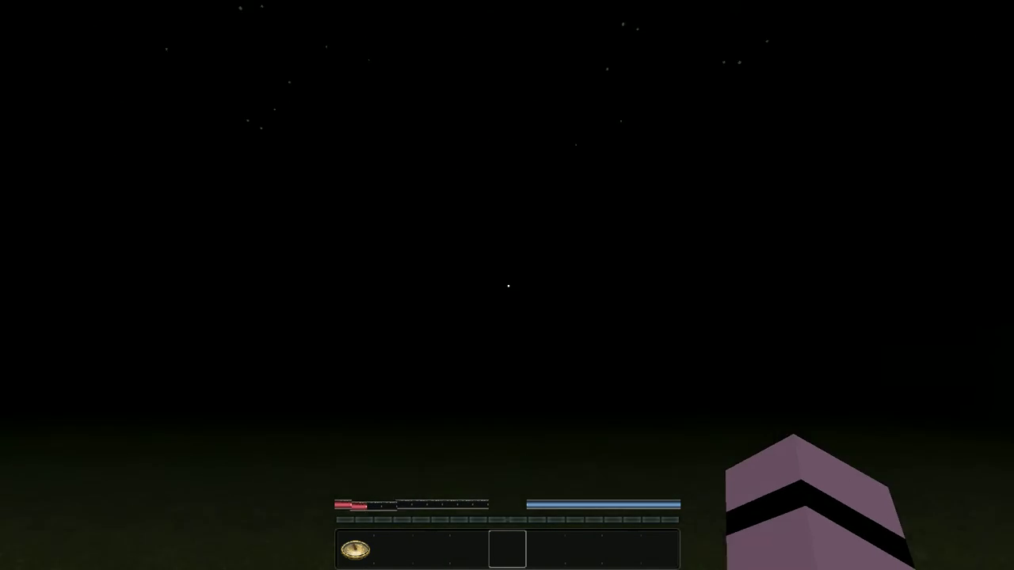
{"action": "key", "text": "w"}
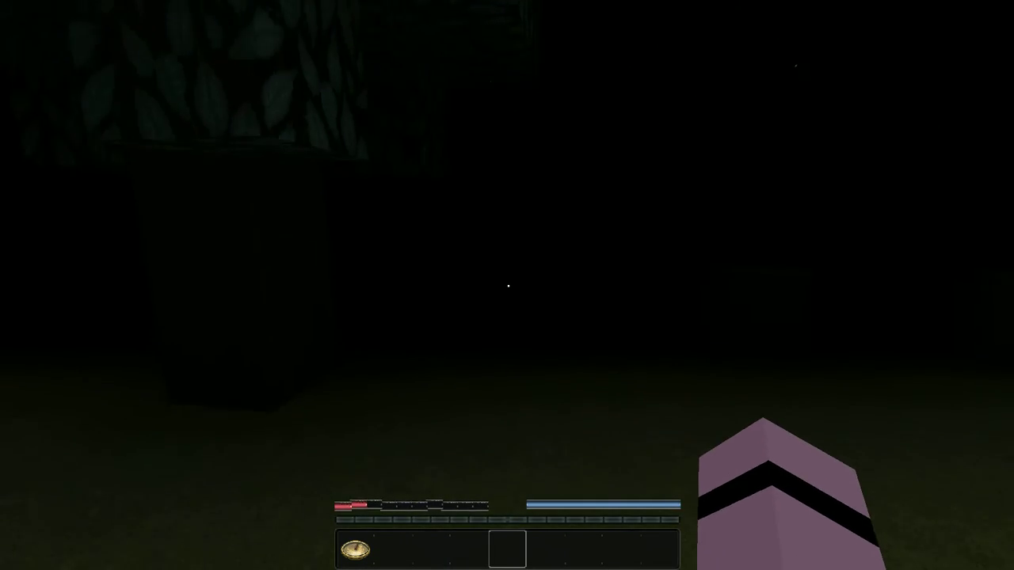
{"action": "key", "text": "w"}
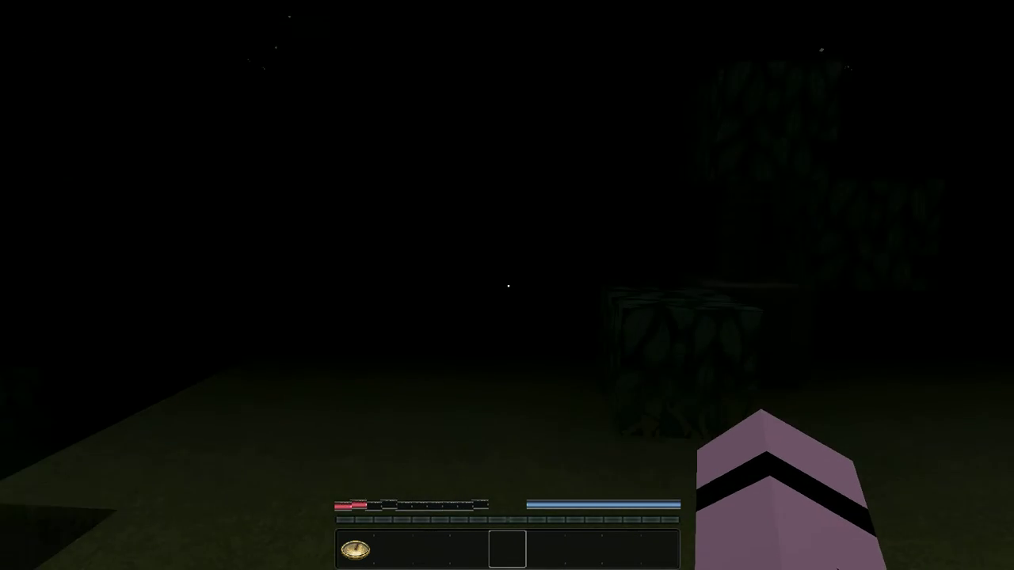
{"action": "key", "text": "w"}
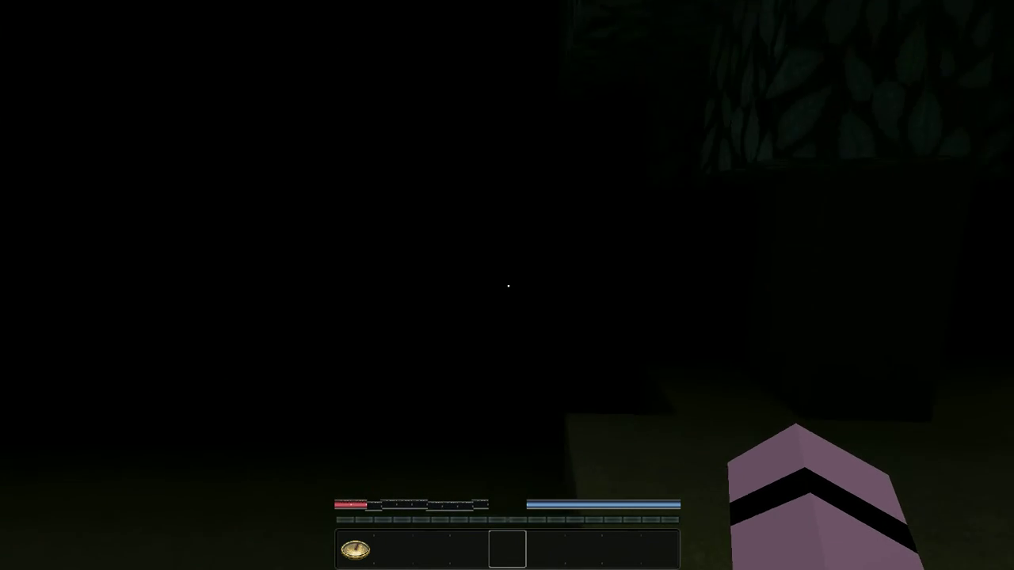
{"action": "key", "text": "w"}
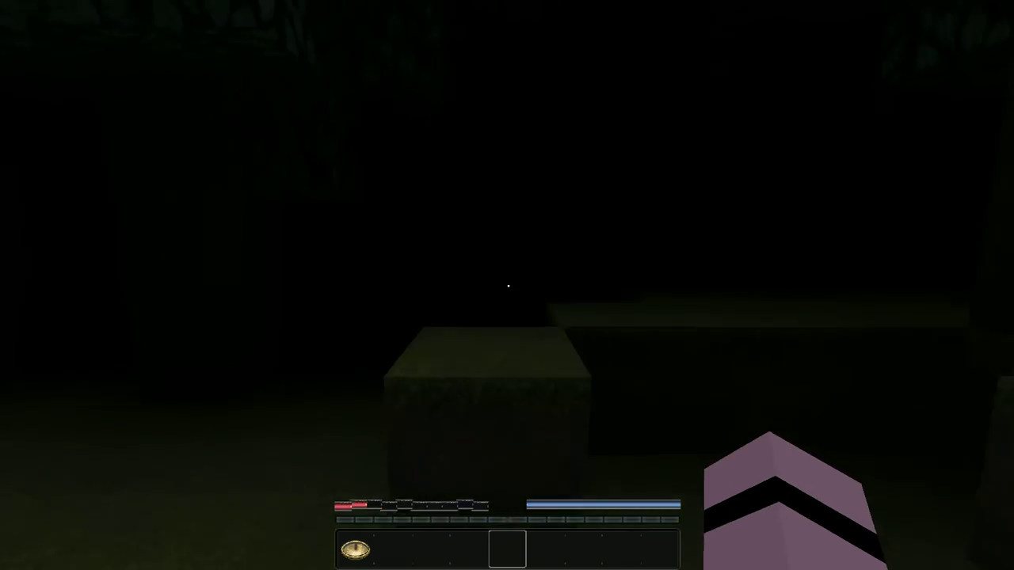
- Push through the winding leaf tunnel, then pause the game
{"action": "key", "text": "w"}
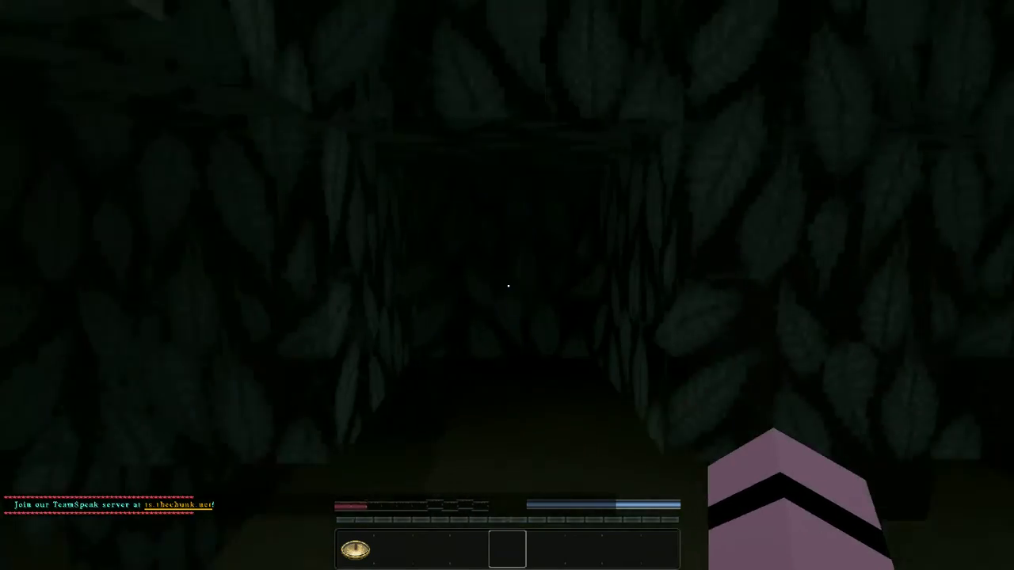
{"action": "key", "text": "w"}
{"action": "key", "text": "w"}
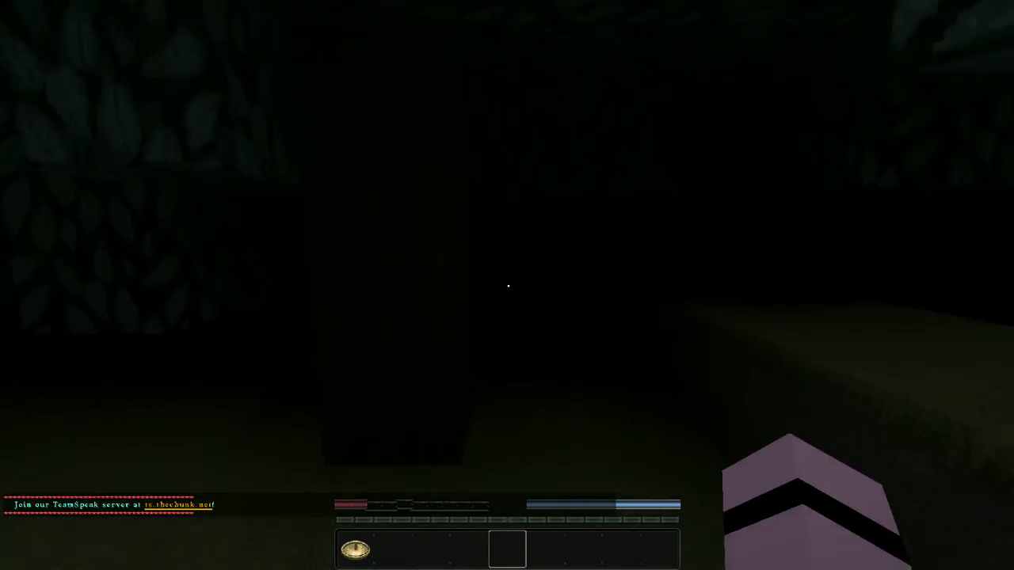
{"action": "key", "text": "w"}
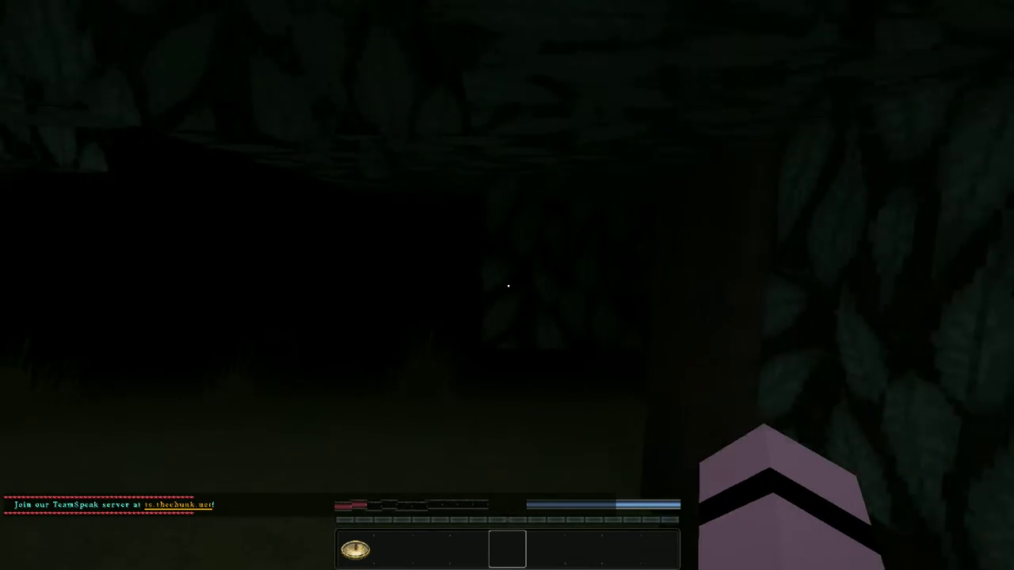
{"action": "key", "text": "w"}
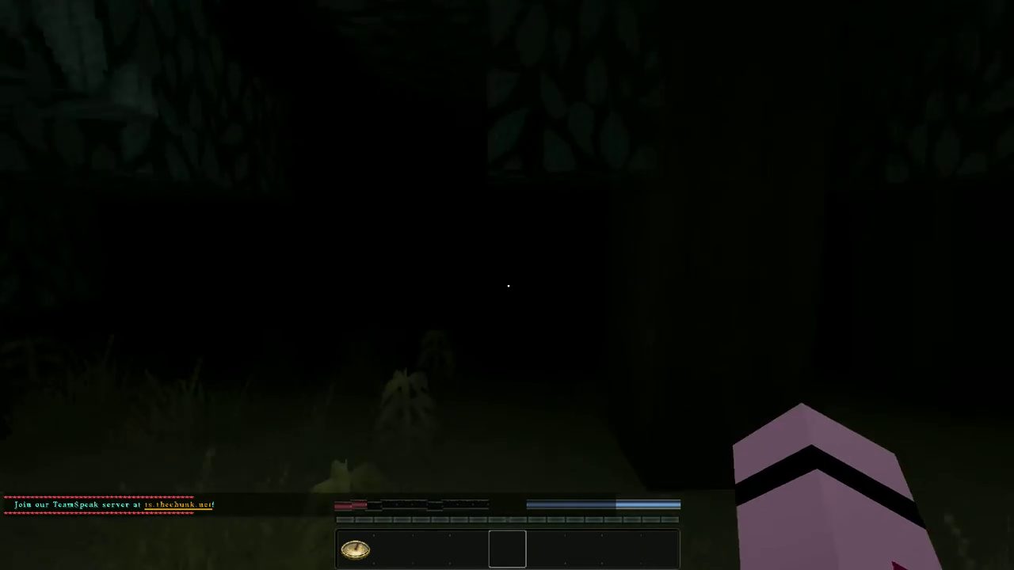
{"action": "key", "text": "Escape"}
- Open Options, view the Video Settings, and go back to the game
{"action": "left_click", "coordinate": [407, 307]}
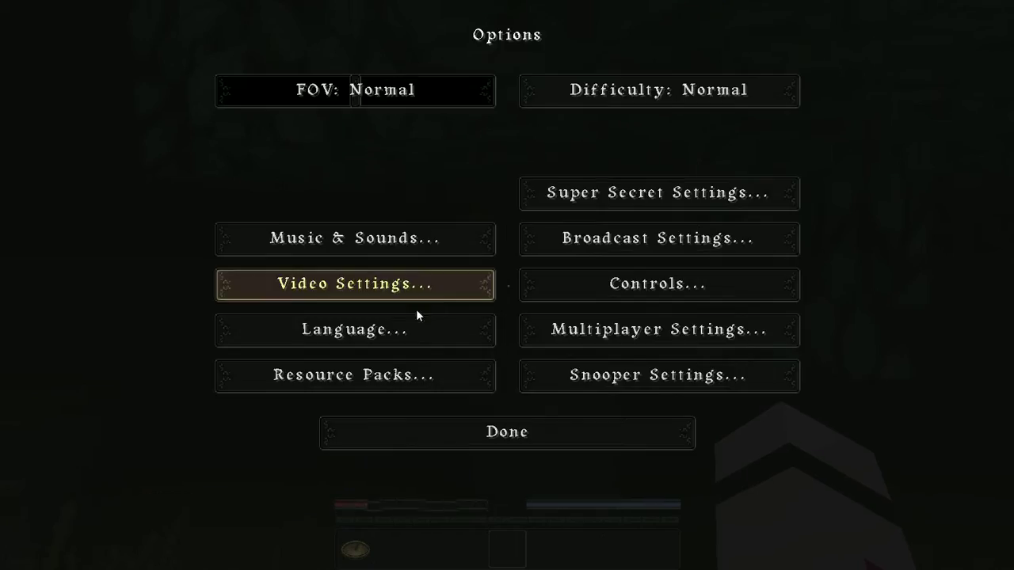
{"action": "left_click", "coordinate": [345, 293]}
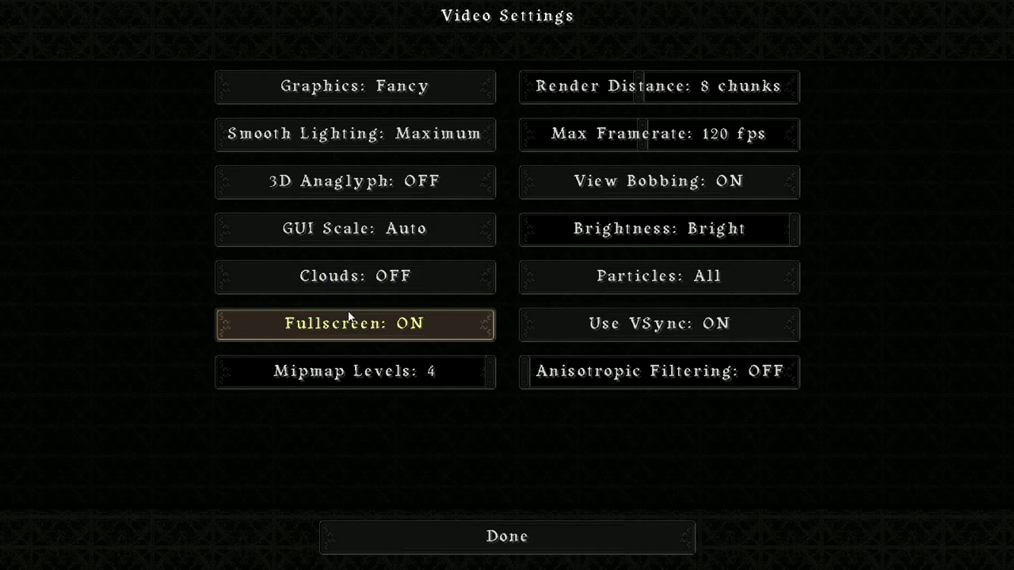
{"action": "key", "text": "Escape"}
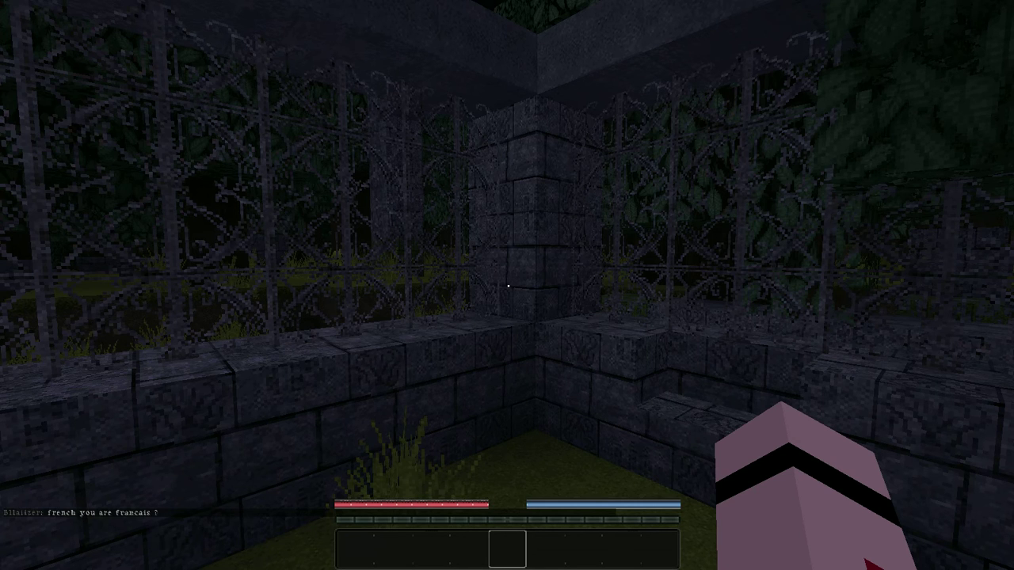
- Send a short chat reply to the player asking whether you're French
{"action": "key", "text": "t"}
{"action": "type", "text": "no im 25"}
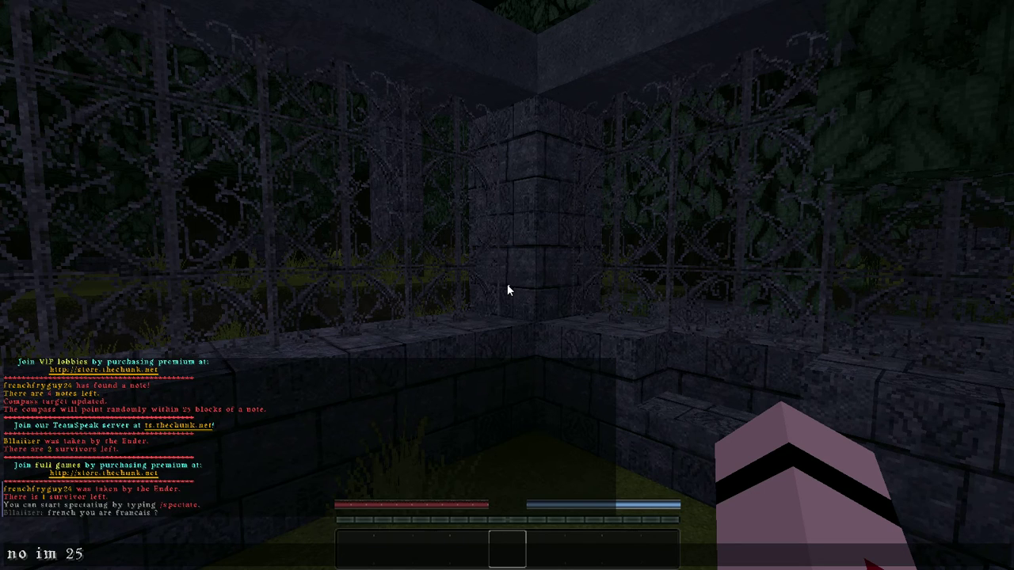
{"action": "type", "text": "% black"}
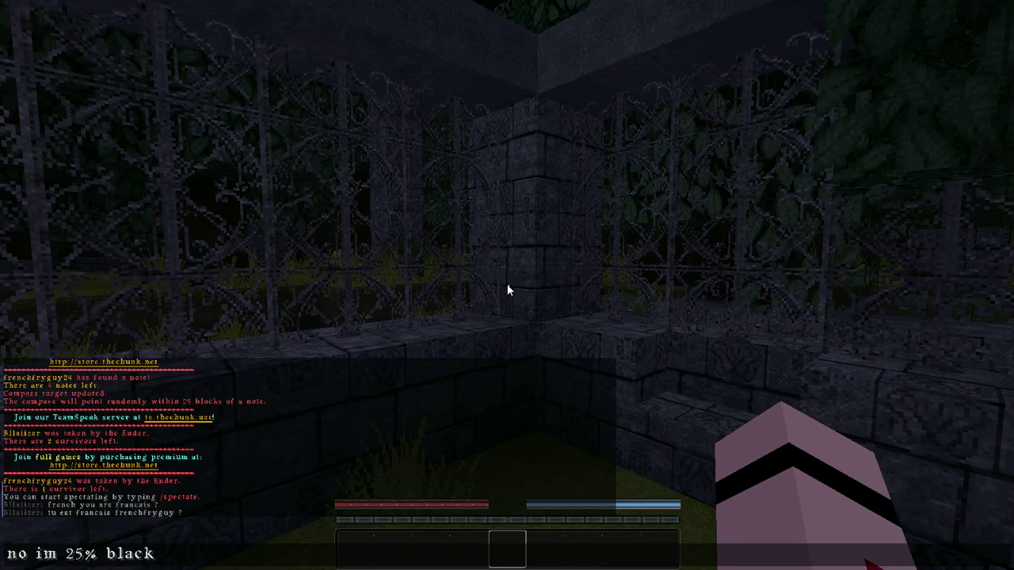
{"action": "key", "text": "Return"}
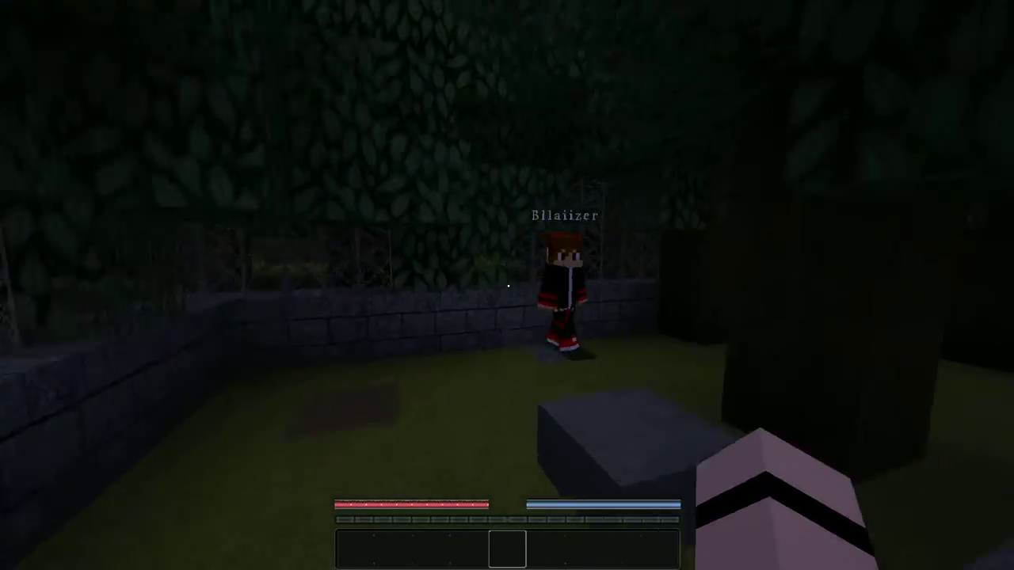
- Run the /spectate command to watch the remaining survivor
{"action": "key", "text": "slash"}
{"action": "type", "text": "/spectate"}
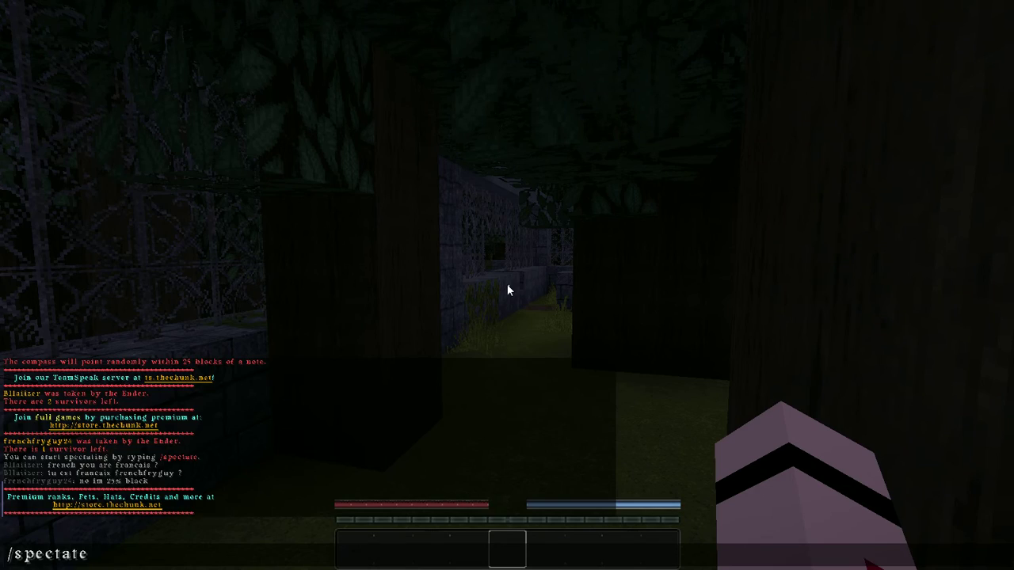
{"action": "key", "text": "Return"}
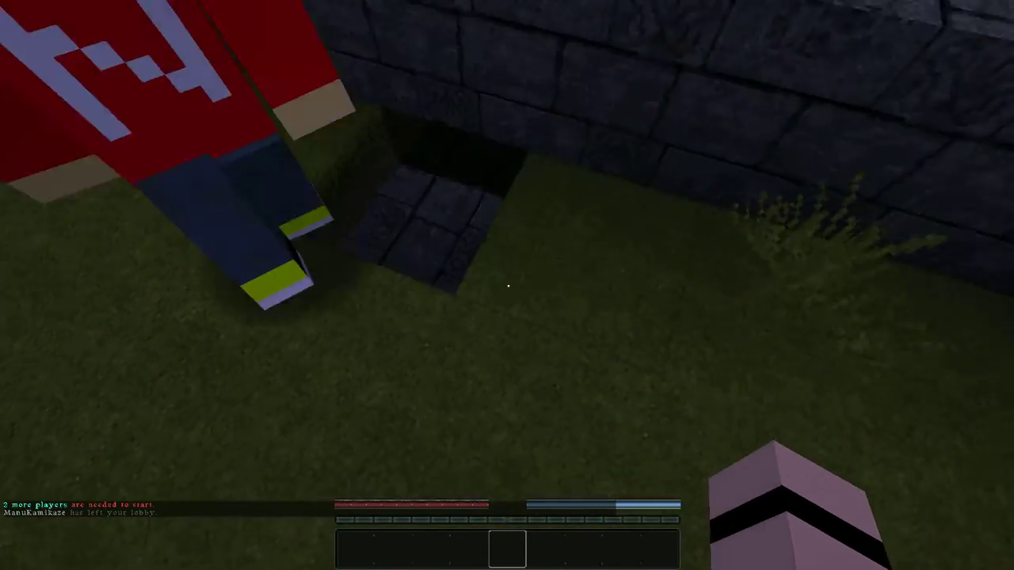
{"action": "key", "text": "F6"}
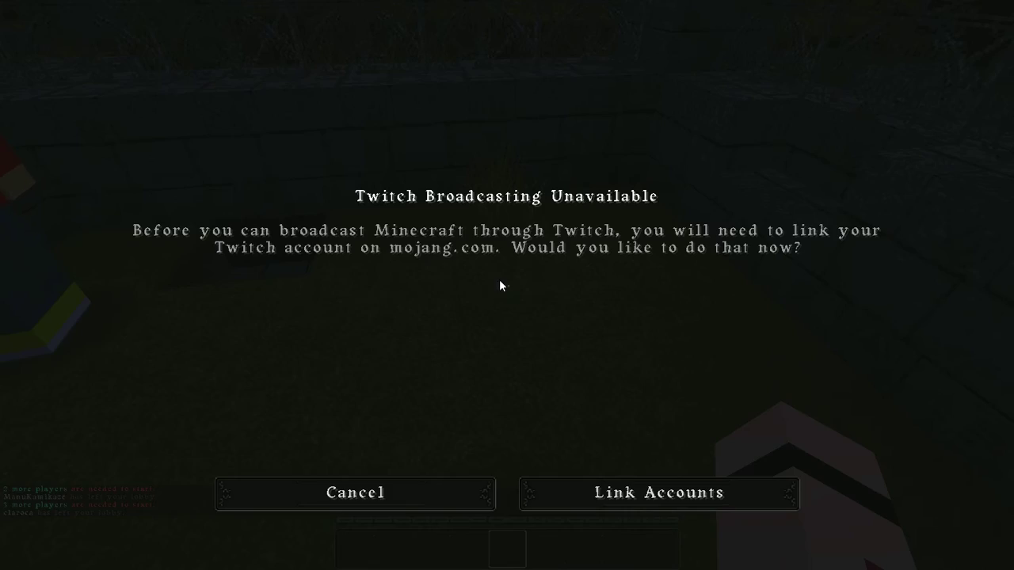
{"action": "left_click", "coordinate": [425, 481]}
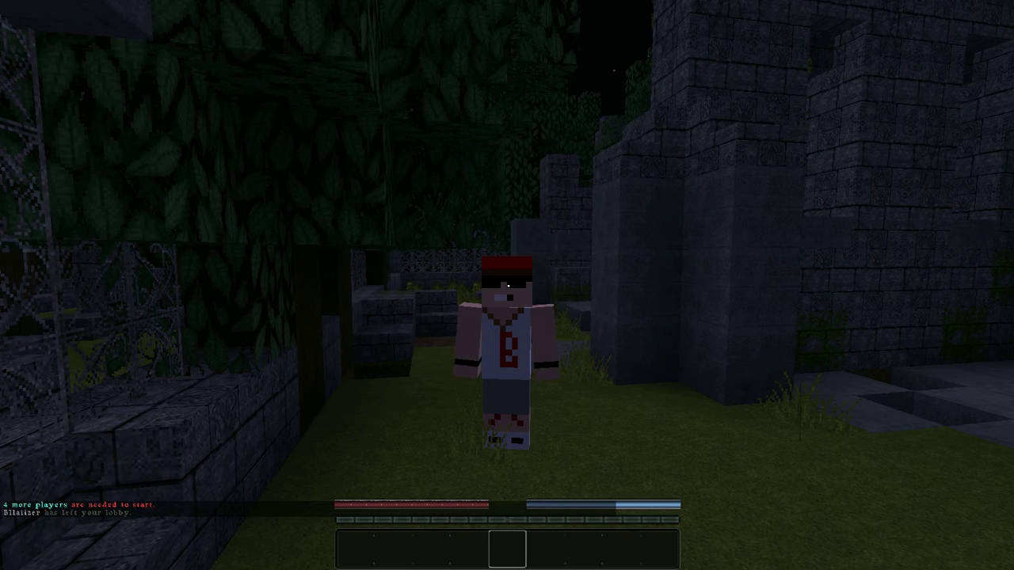
- Toggle the camera perspective twice with F5 to view the lobby players
{"action": "key", "text": "F5"}
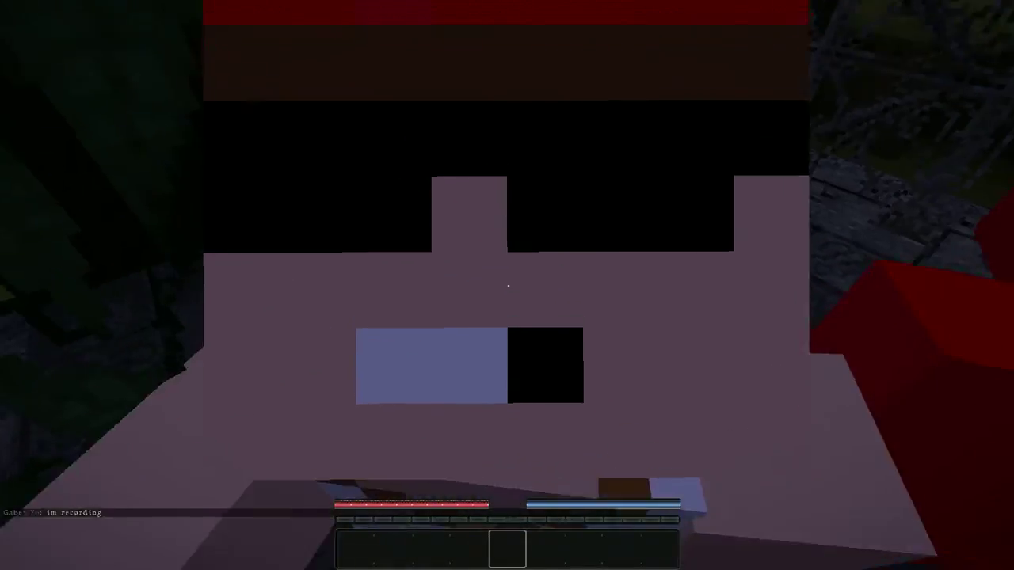
{"action": "key", "text": "F5"}
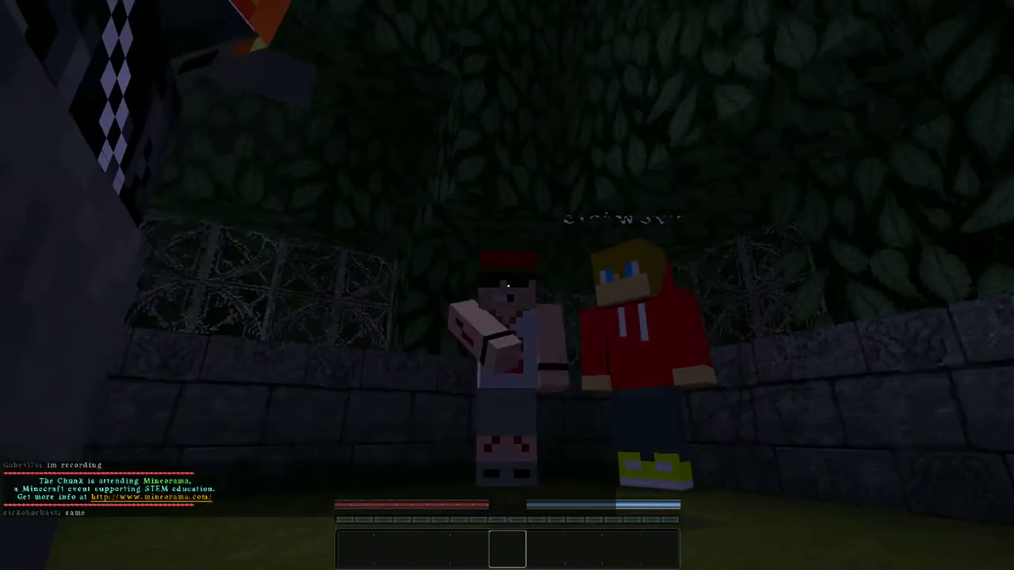